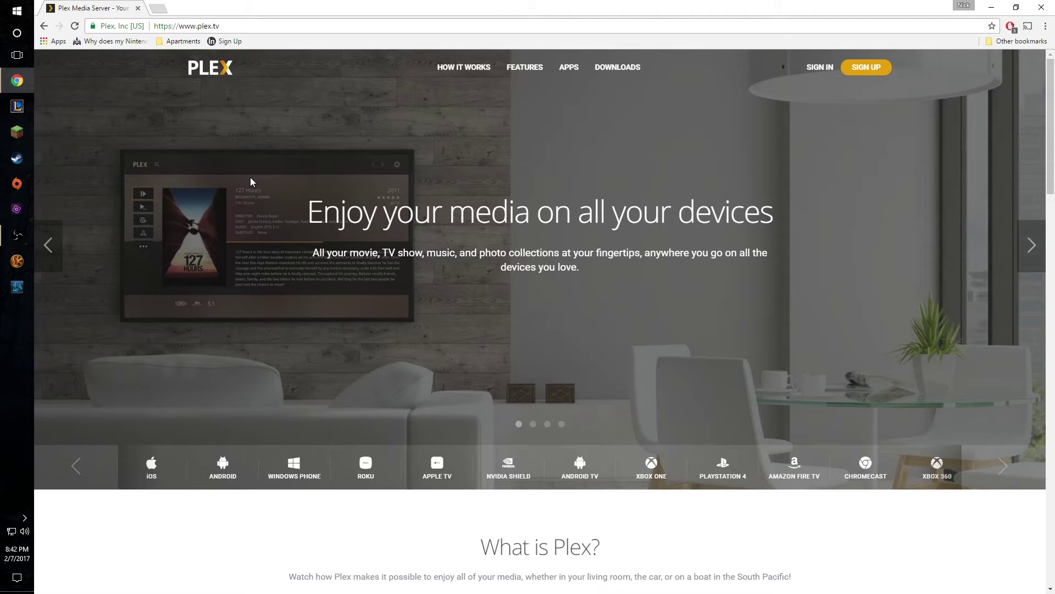
Download the Plex Media Server installer for Windows from the Plex.tv downloads page and run it.
click(617, 66)
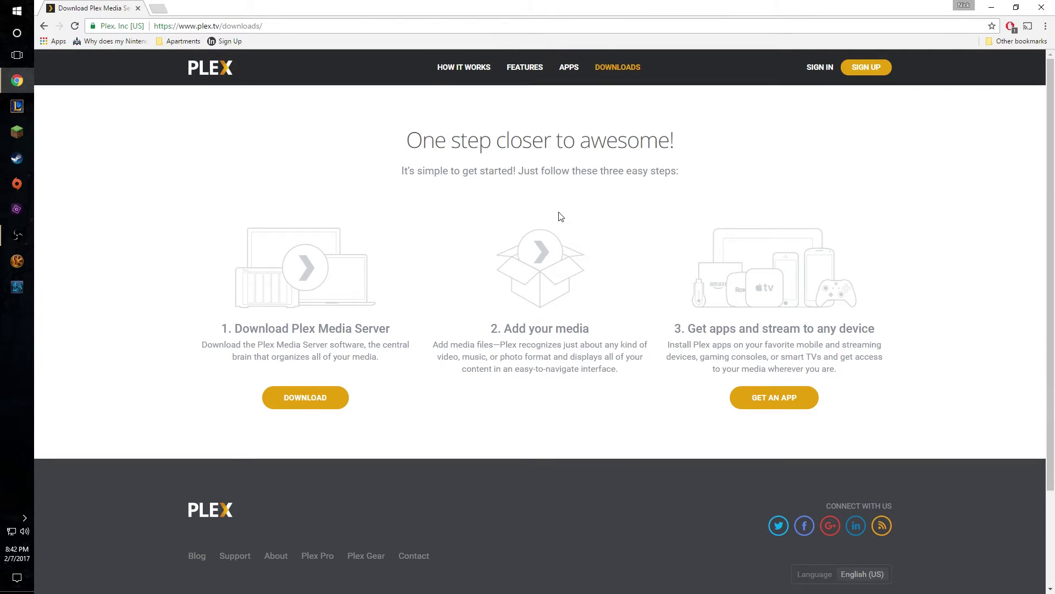
click(317, 409)
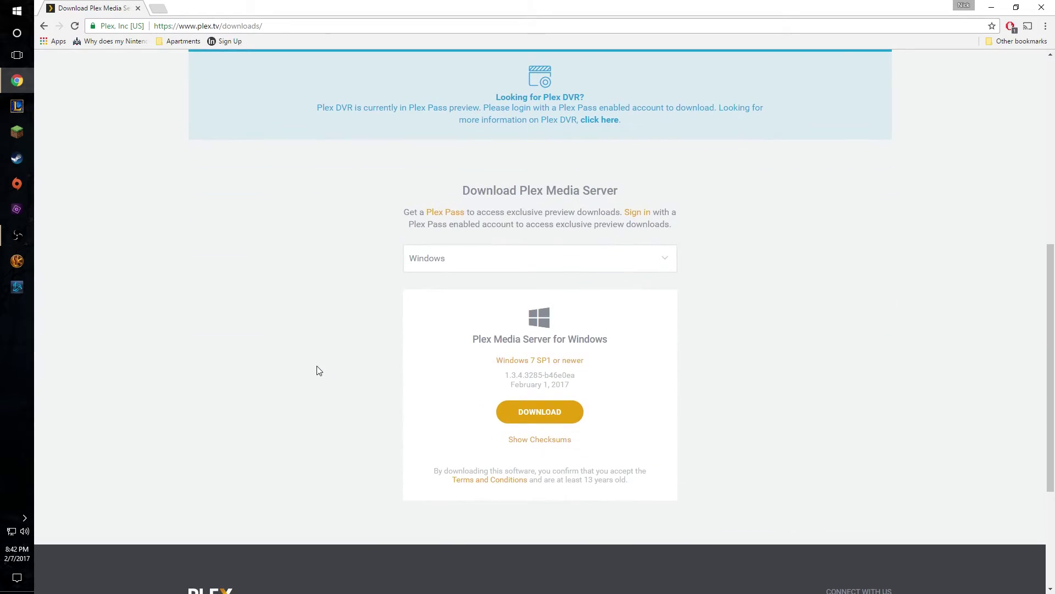
click(557, 416)
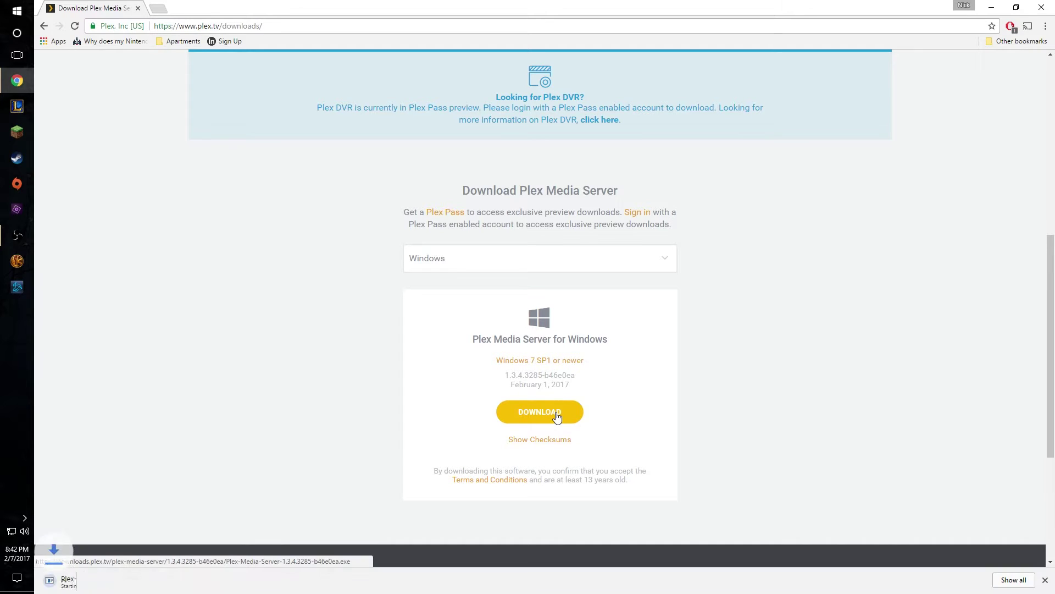
click(108, 577)
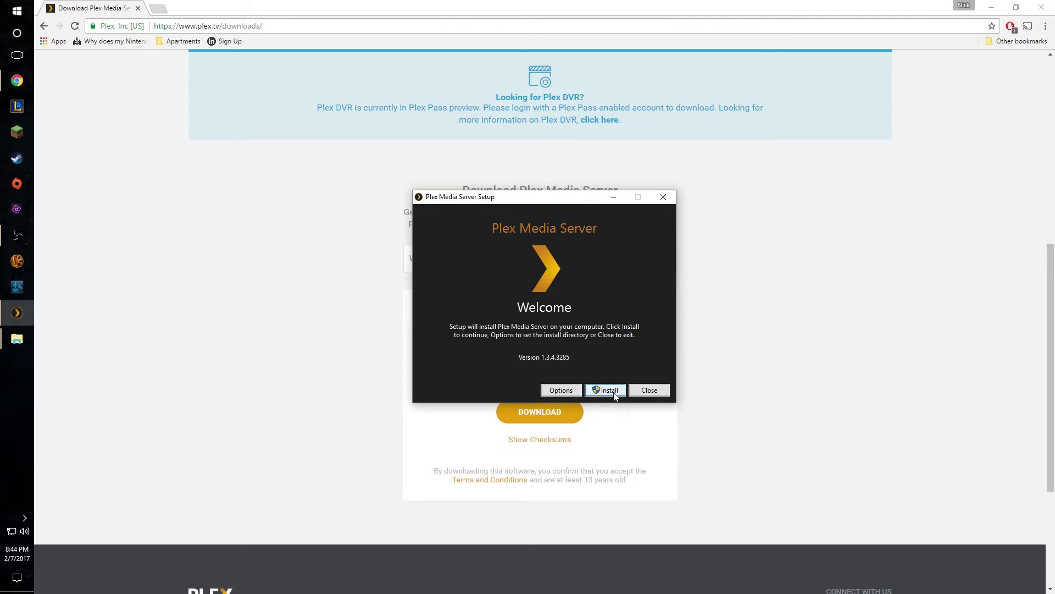
Install Plex Media Server and launch it once setup succeeds.
click(614, 394)
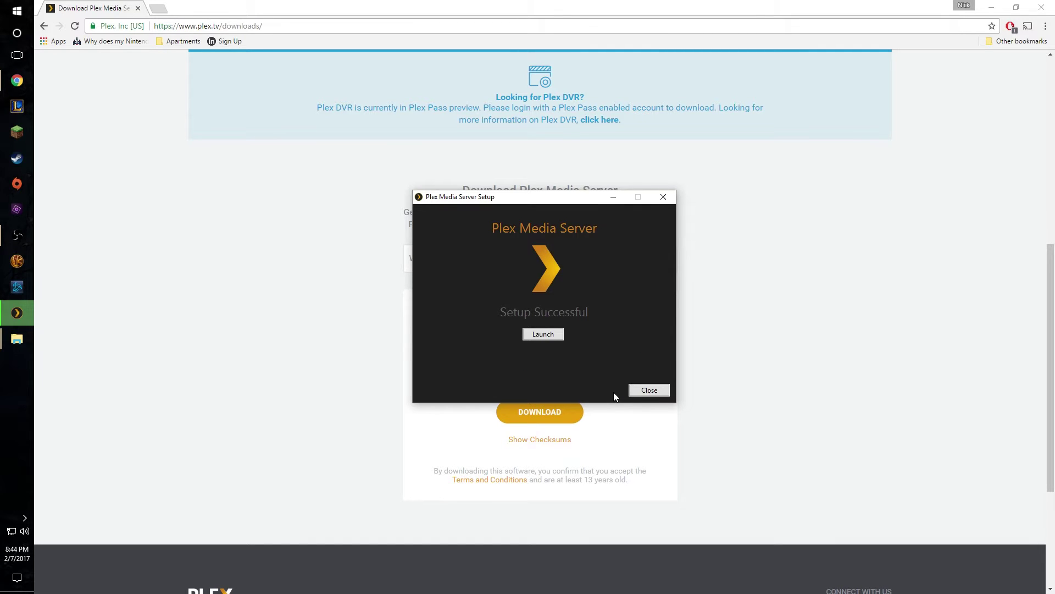
click(549, 336)
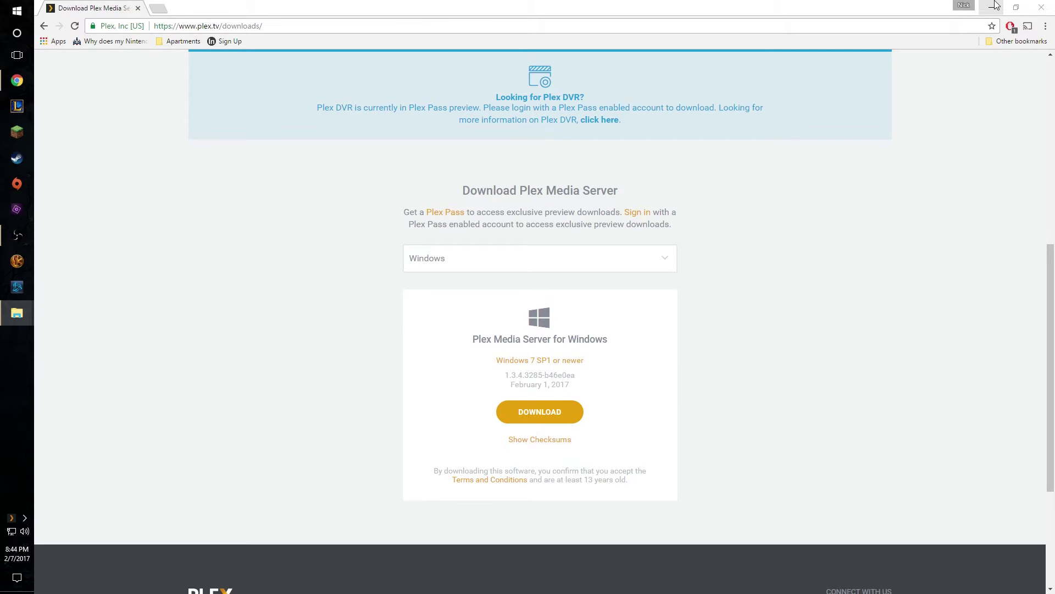
Sign in with the account username and password, then dismiss the save-password, introduction and Plex Pass prompts.
click(496, 265)
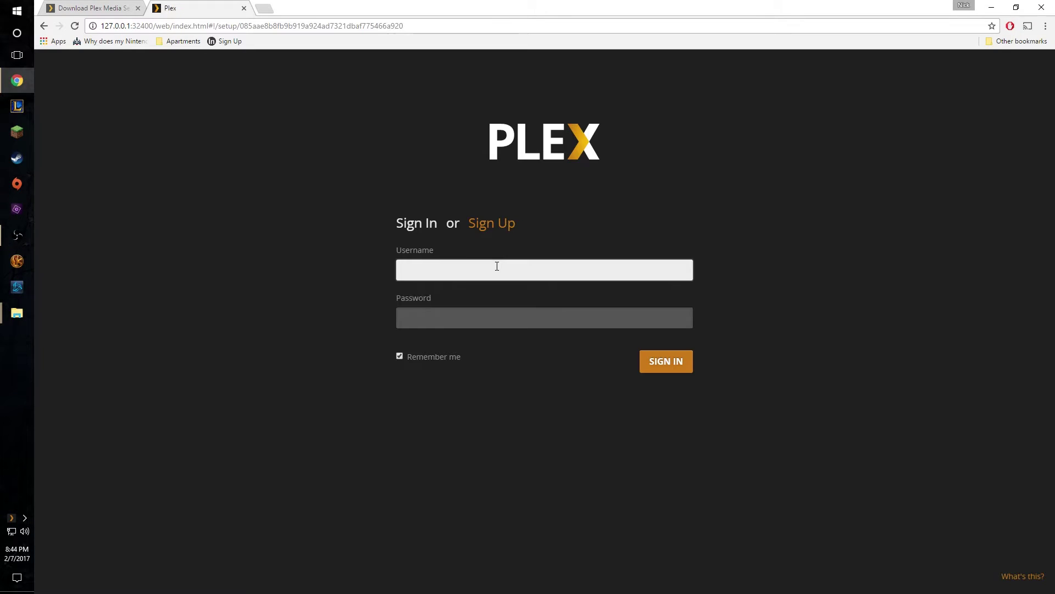
text(Frostynutz)
key(Tab)
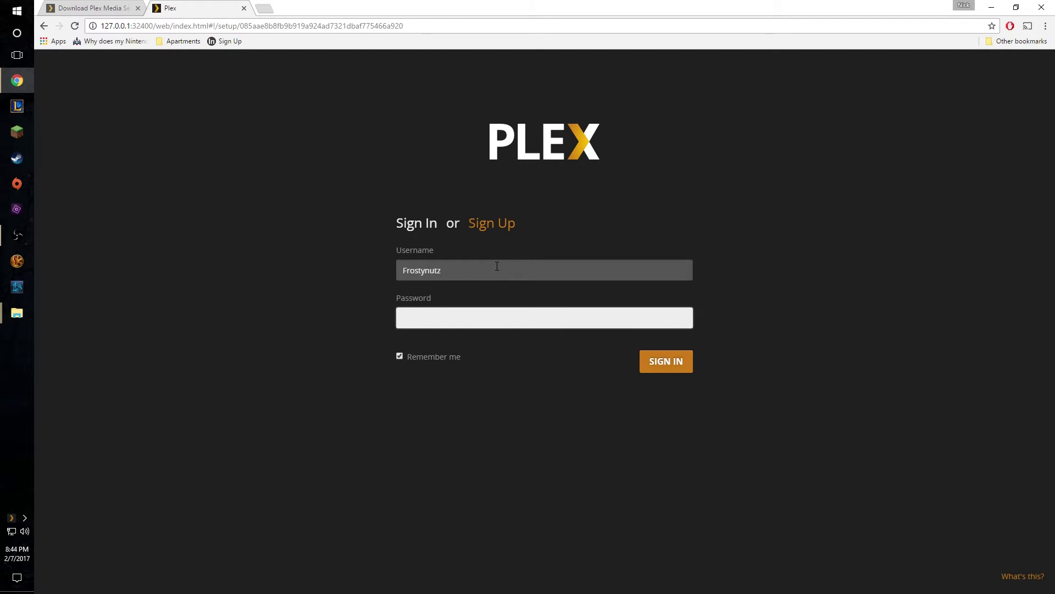
text(********)
key(Return)
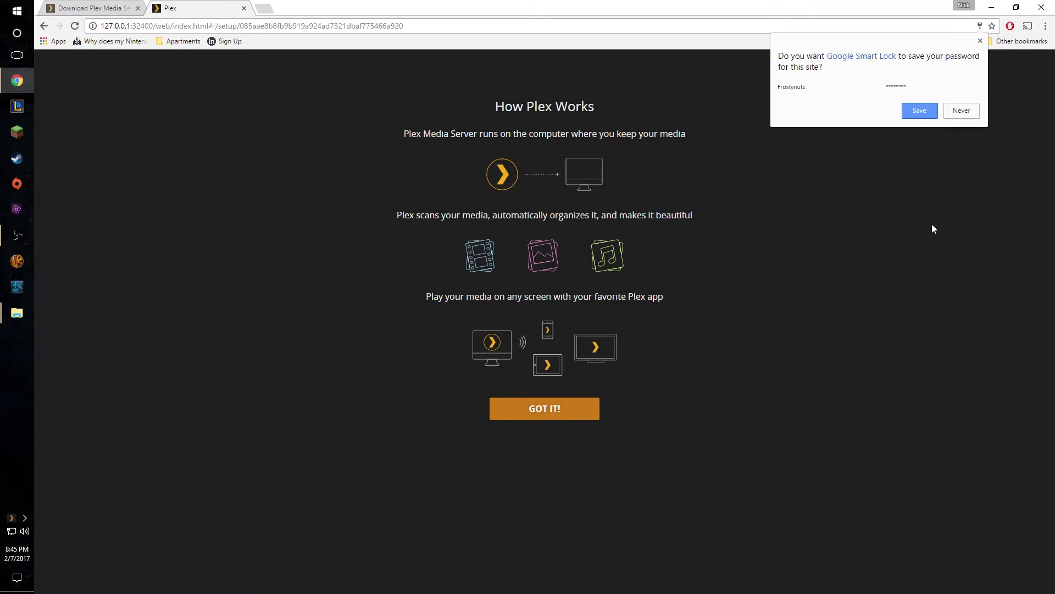
click(980, 42)
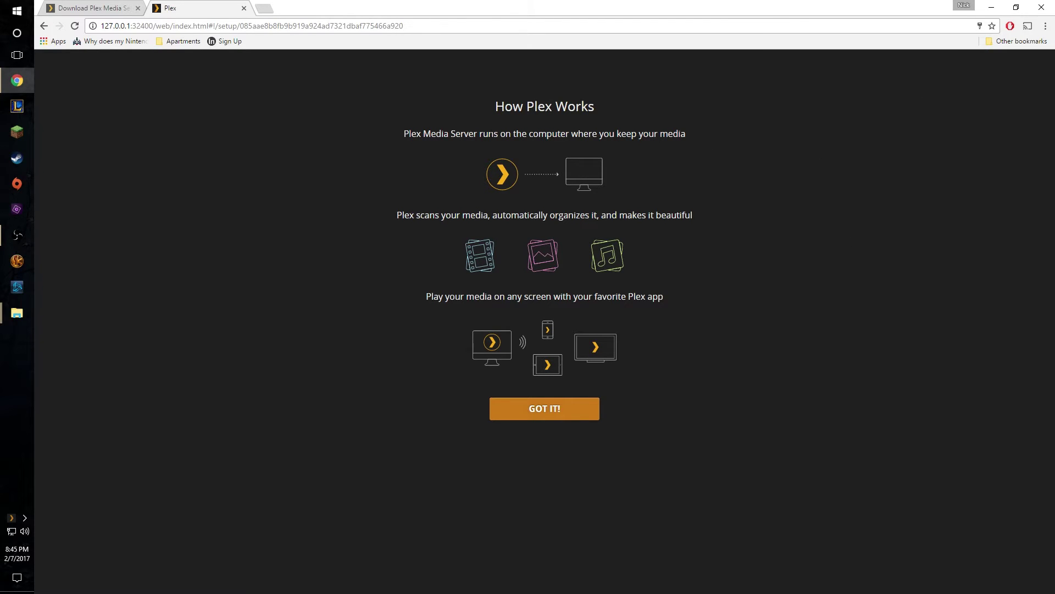
click(541, 414)
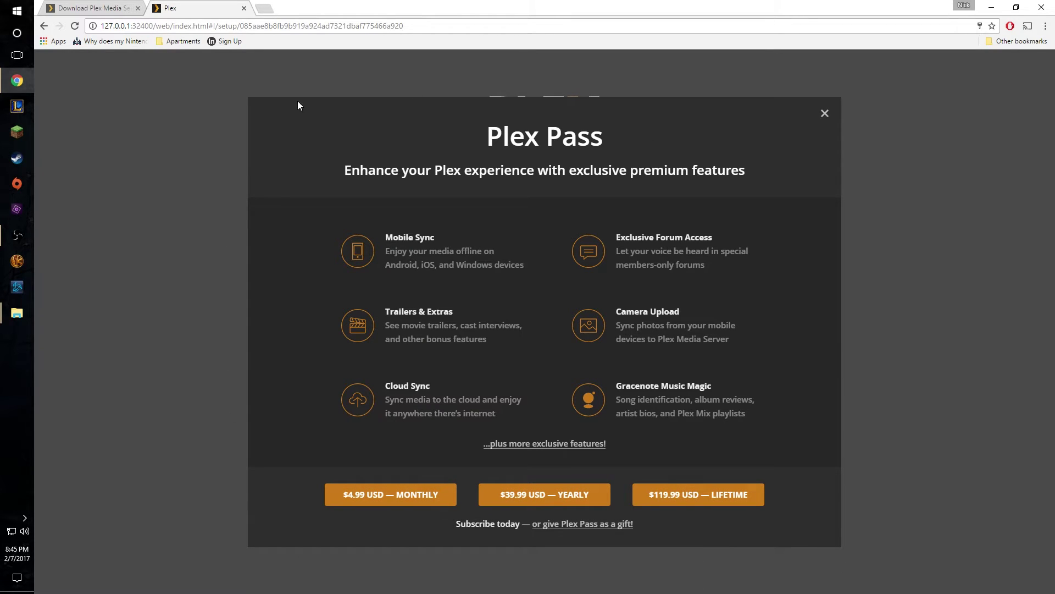
click(825, 113)
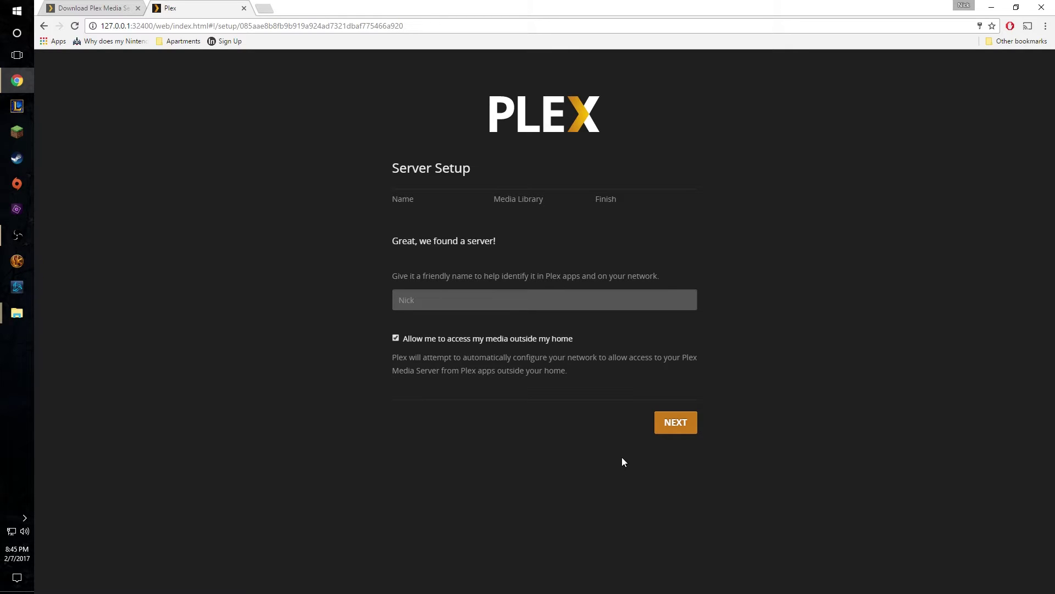
Accept the suggested server name and continue to the Media Library step.
click(677, 423)
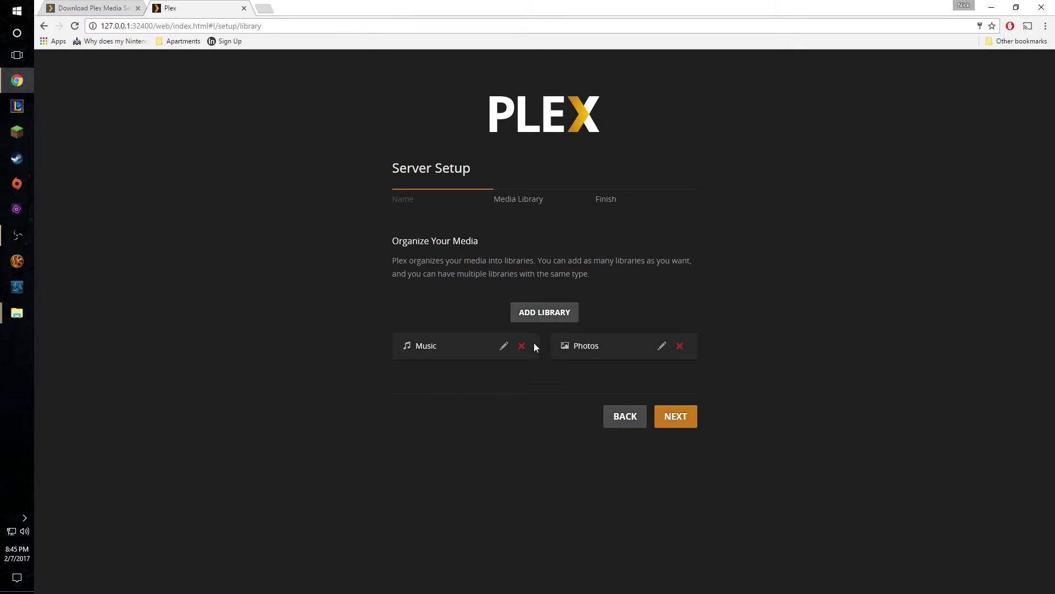
Start a new Movies library and open its media folder browser.
click(537, 313)
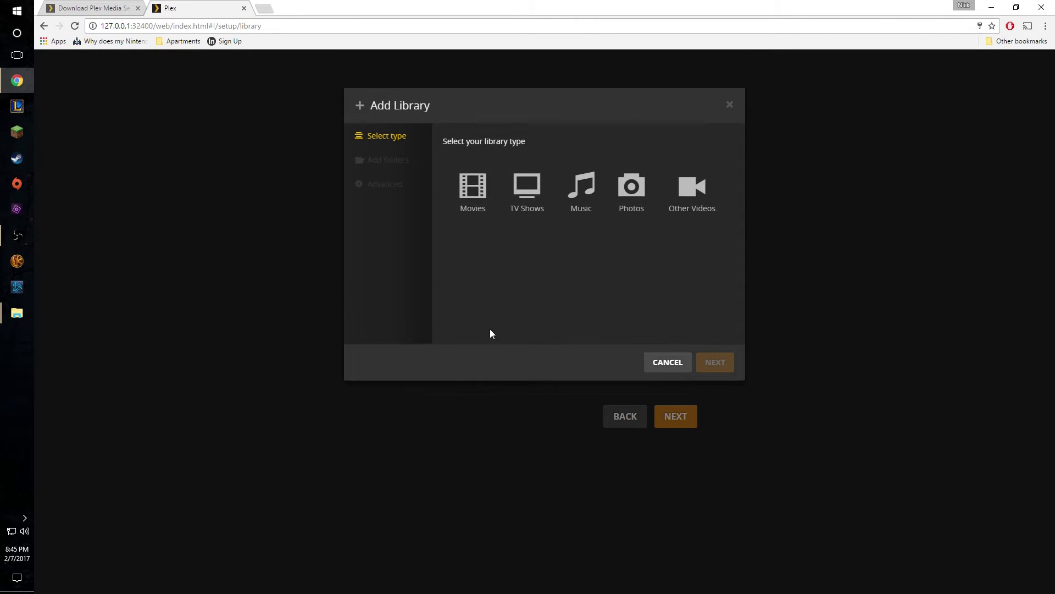
click(472, 205)
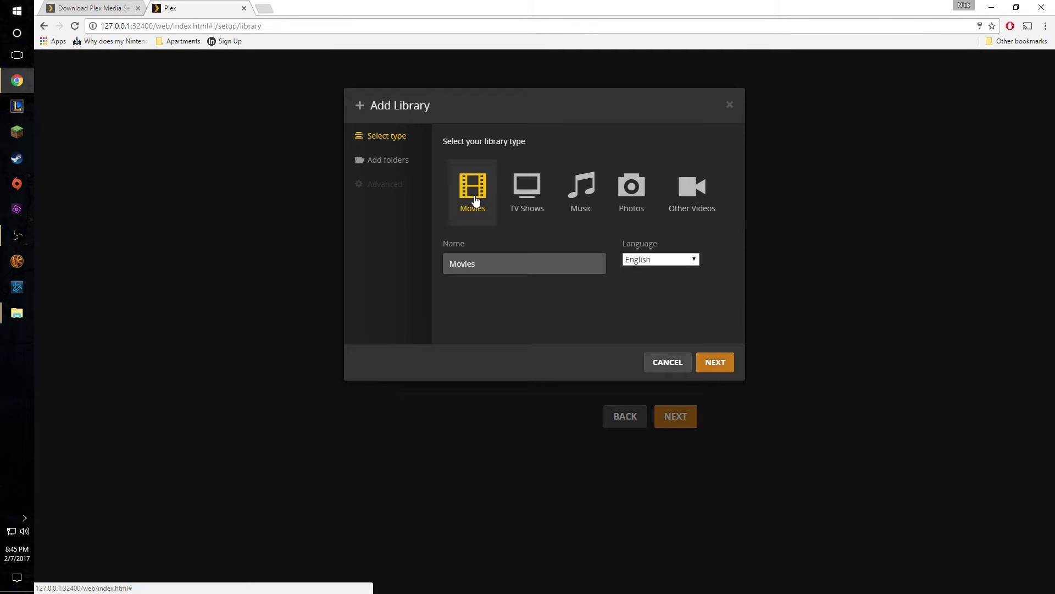
click(386, 161)
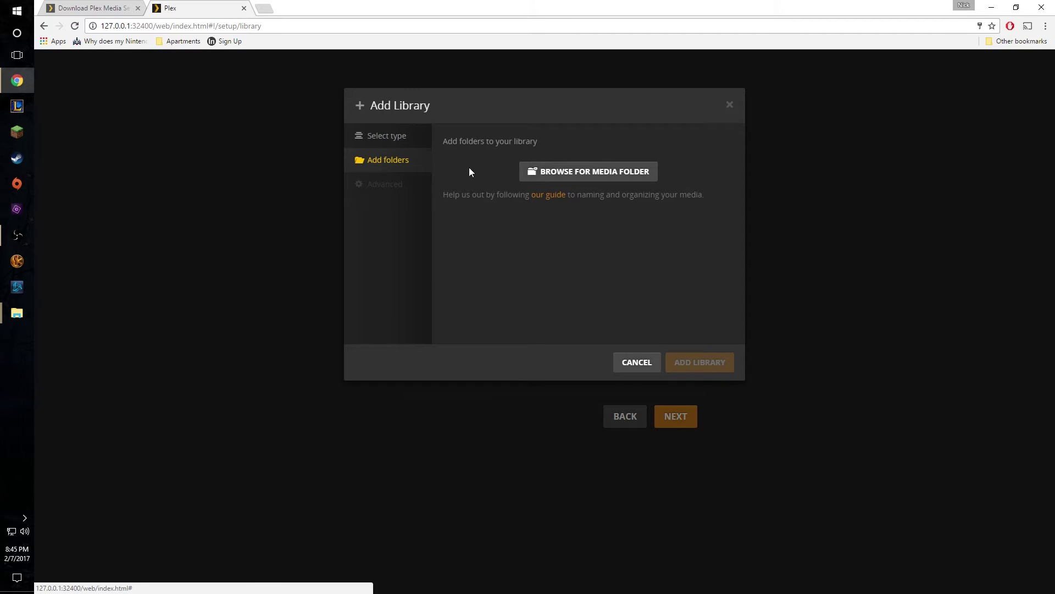
click(549, 177)
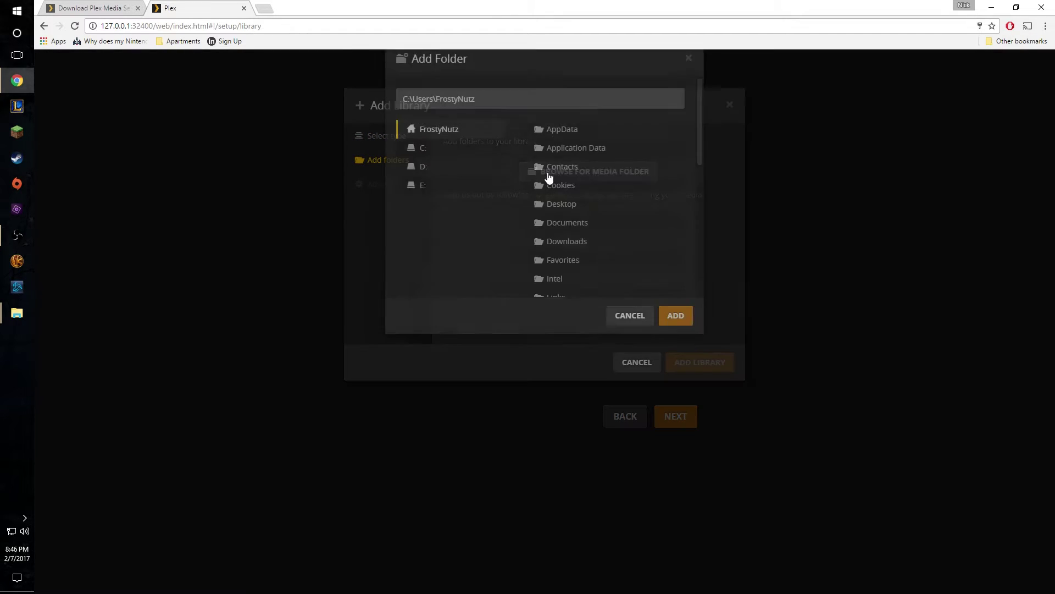
Paste the Plex Movies network path copied from Explorer as the folder and create the library.
click(5, 317)
click(88, 277)
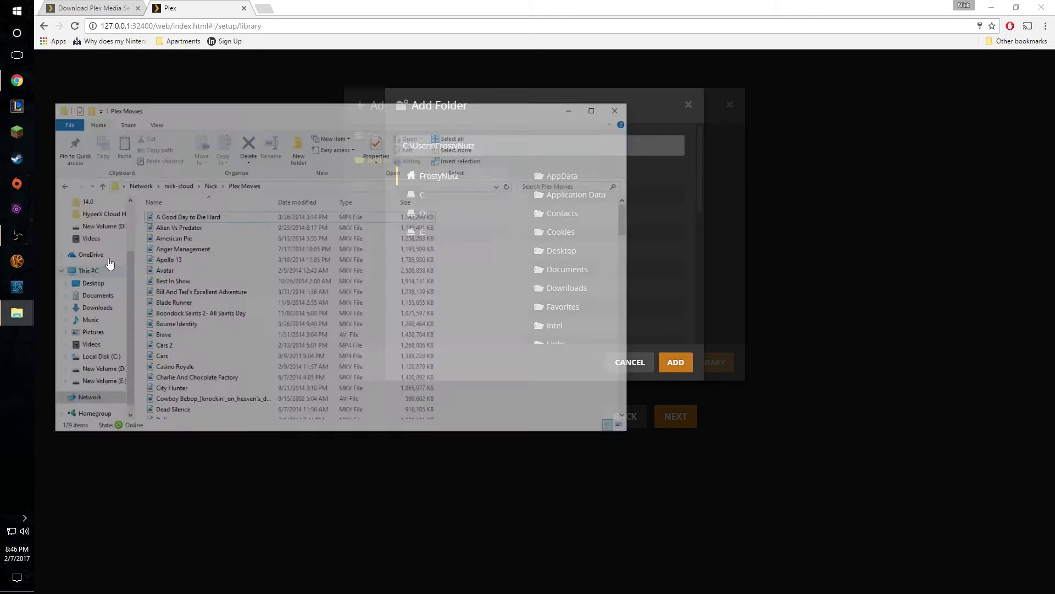
click(310, 172)
key(ctrl+c)
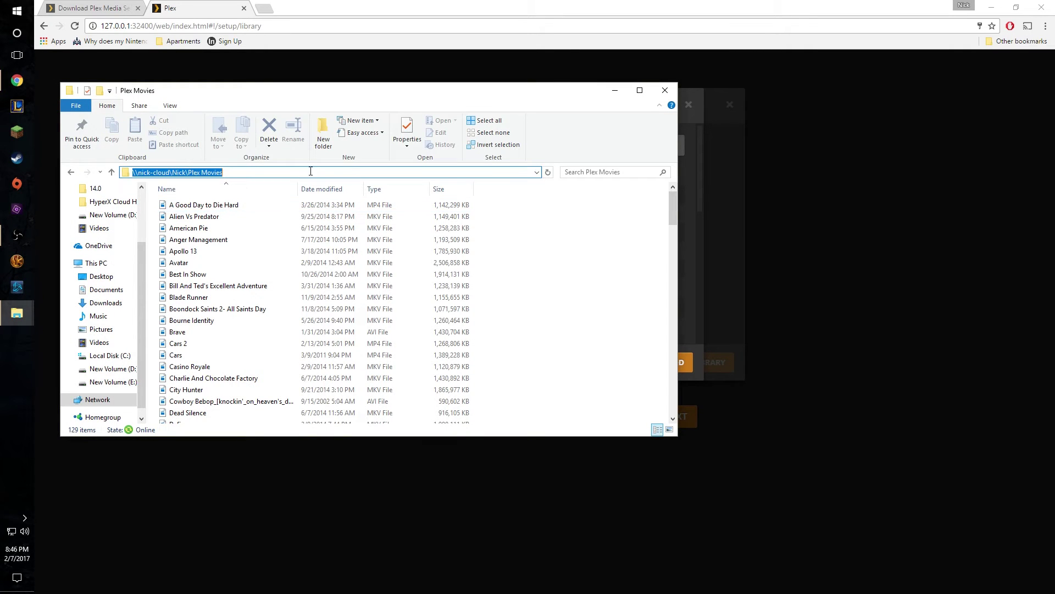
click(561, 6)
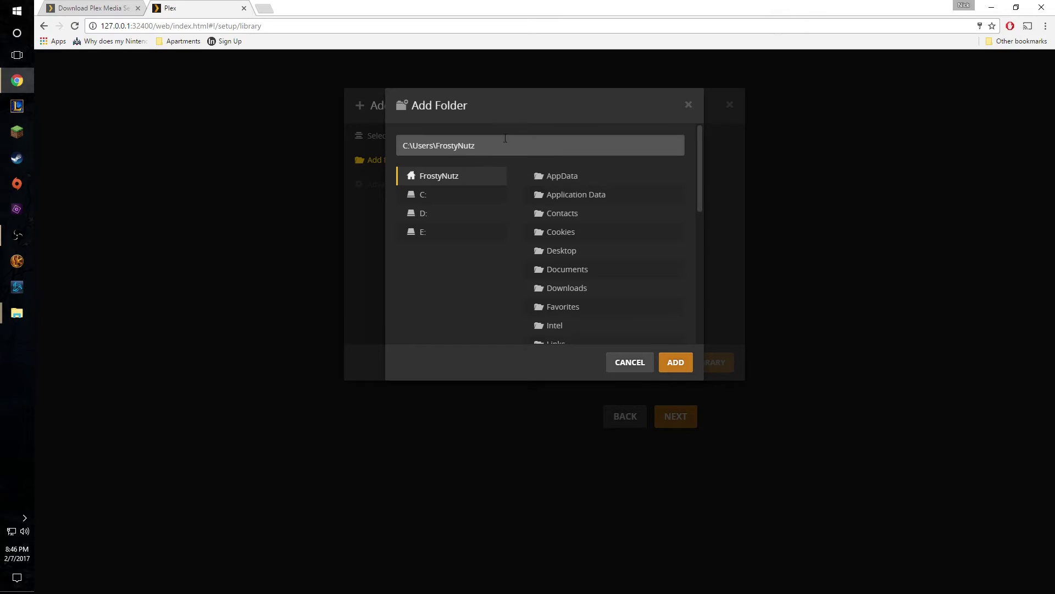
drag(505, 138, 357, 132)
key(ctrl+v)
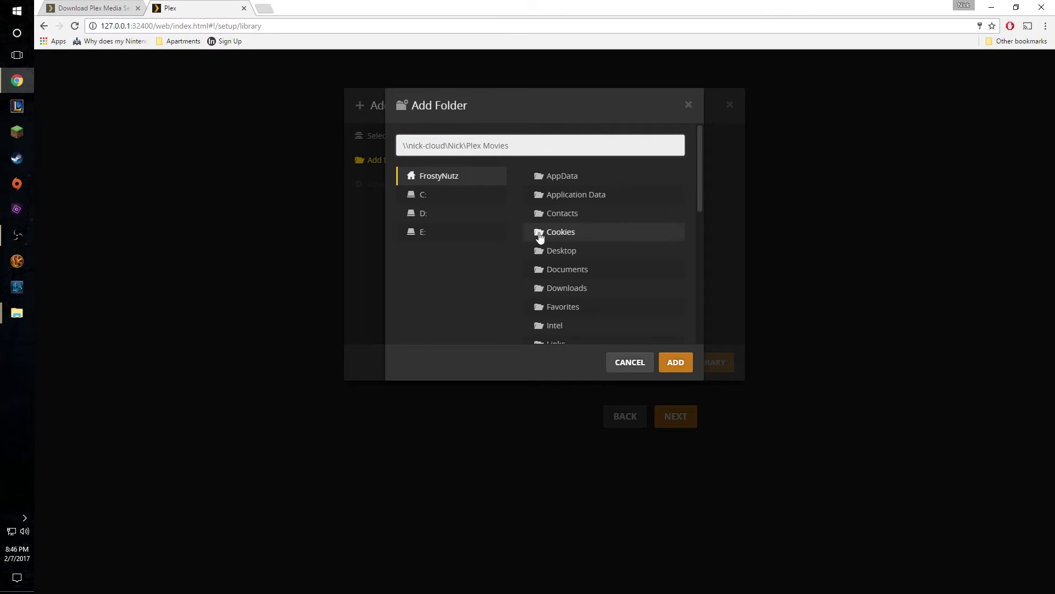
click(679, 369)
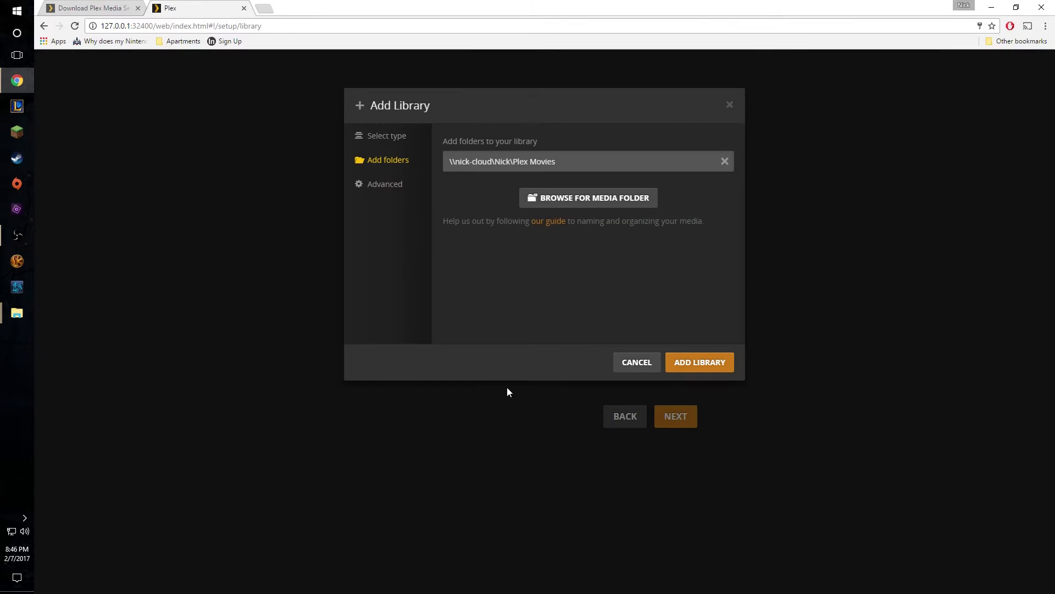
click(681, 360)
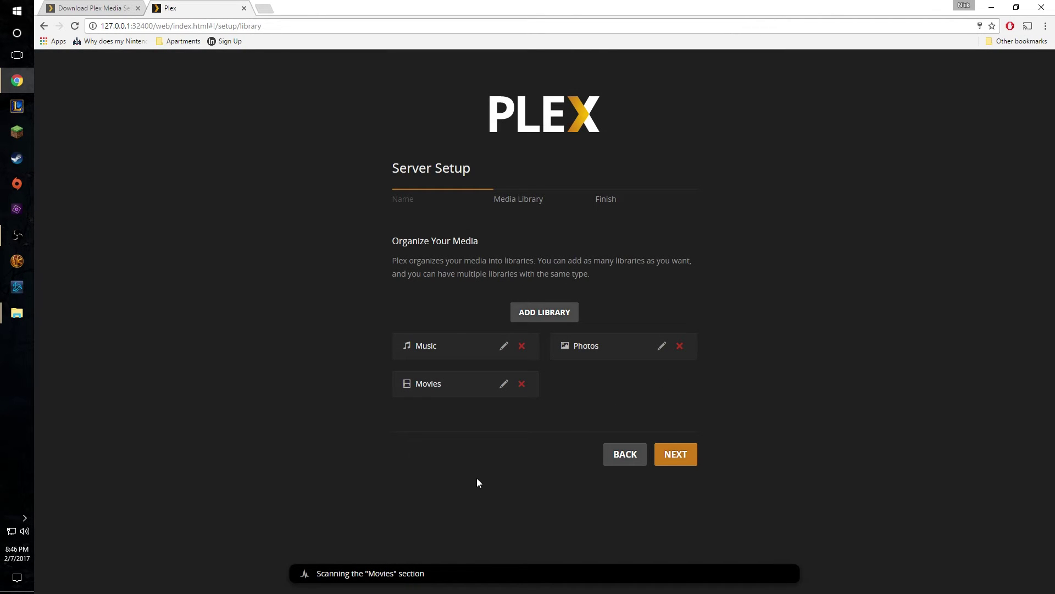
Delete the existing Music and Photos libraries.
click(522, 345)
click(610, 193)
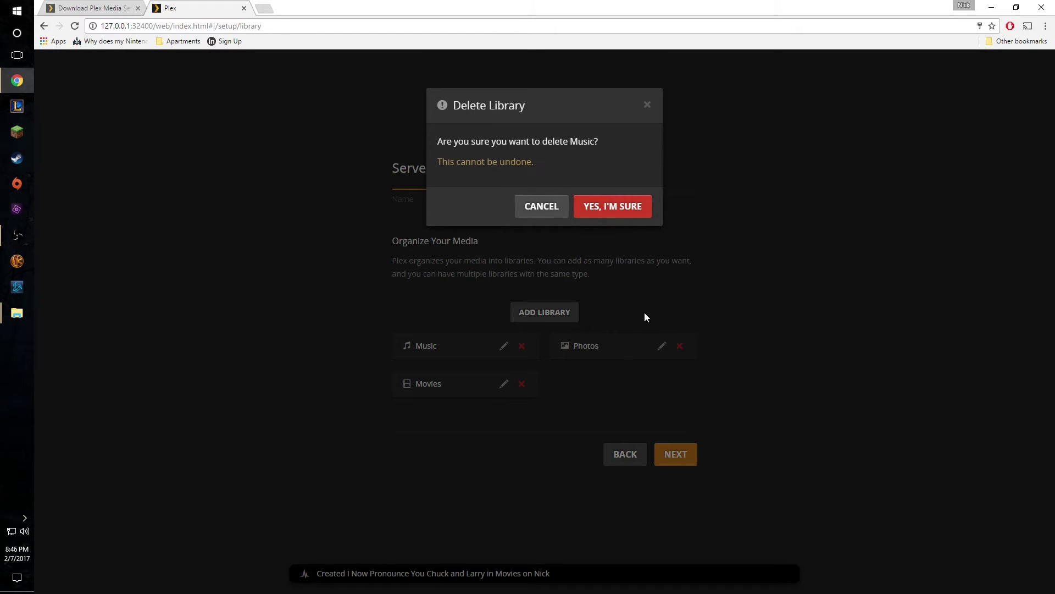
click(603, 207)
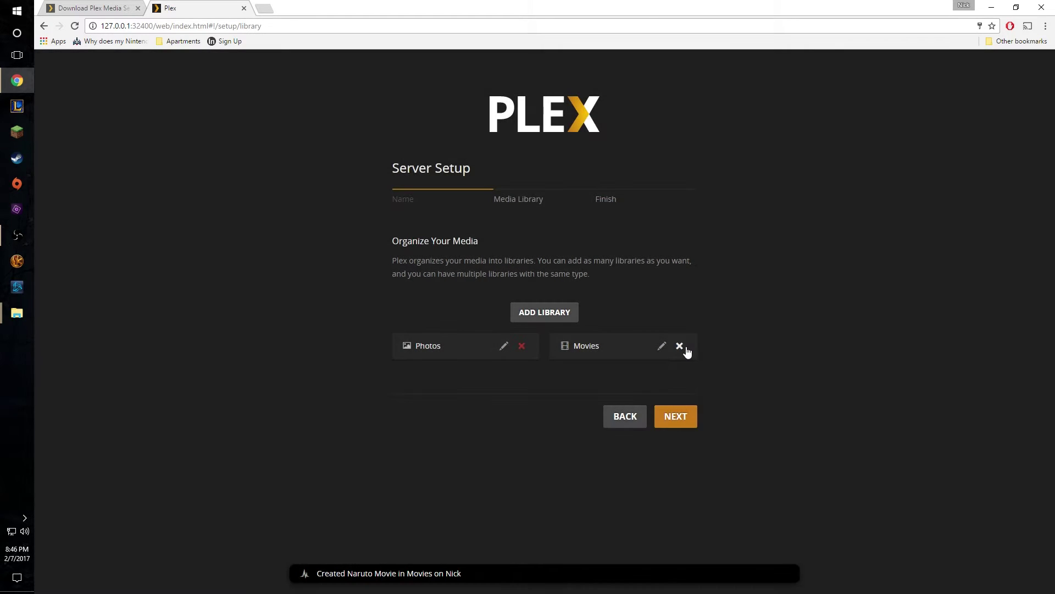
click(523, 346)
click(610, 194)
click(609, 212)
Start a TV Shows library and add the \\nick-cloud\Nick\Plex TV network folder to it.
click(566, 316)
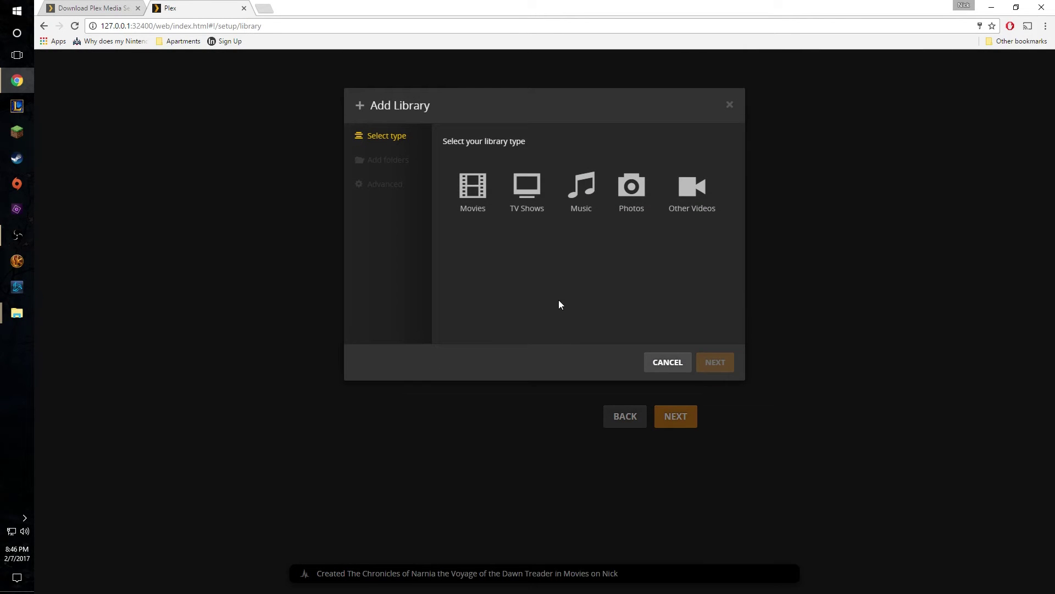
click(522, 206)
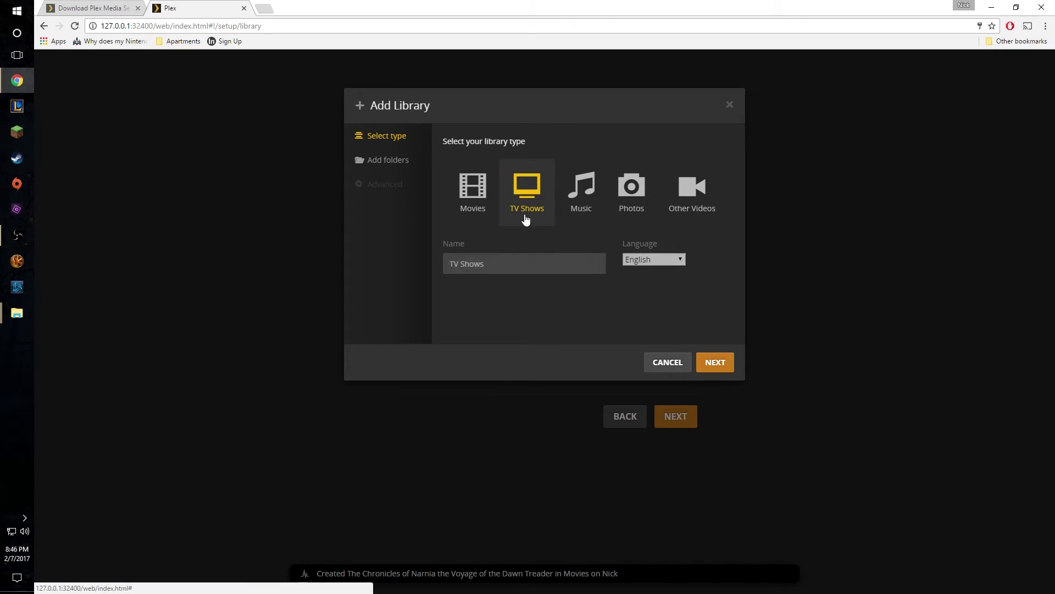
click(708, 361)
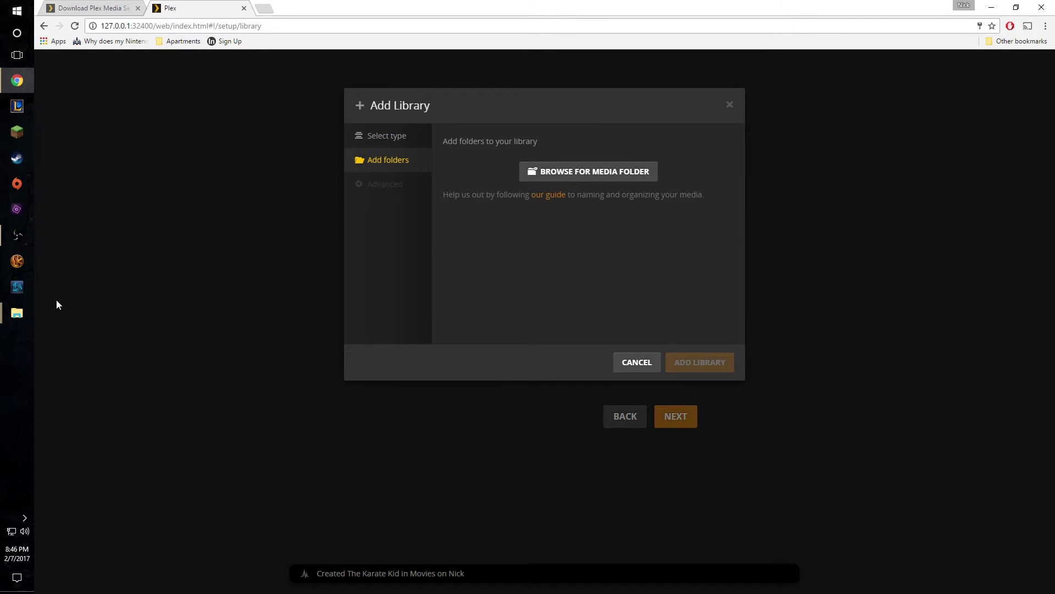
mouse_move(26, 316)
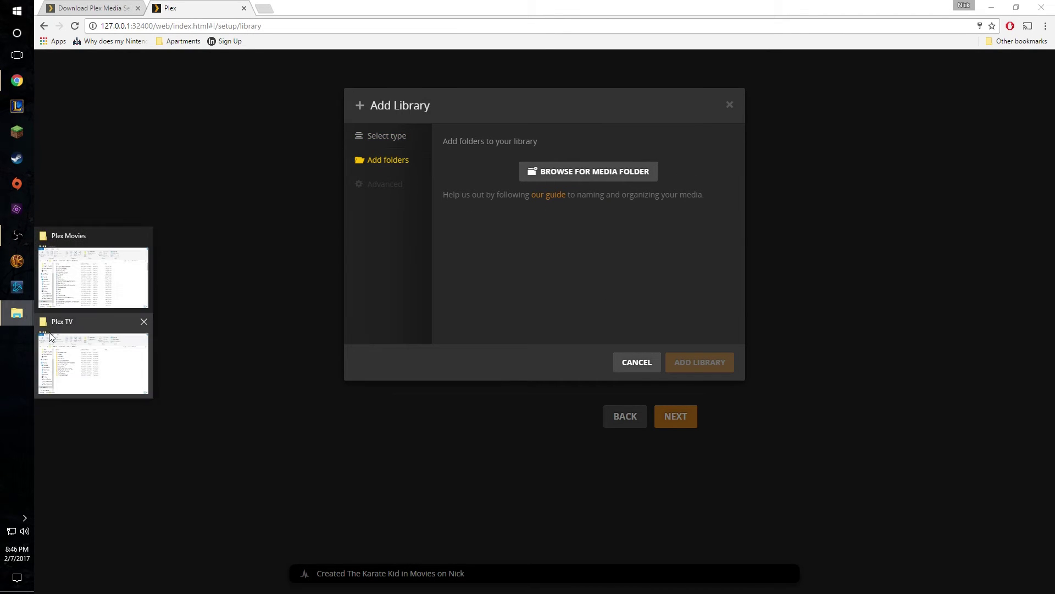
click(88, 352)
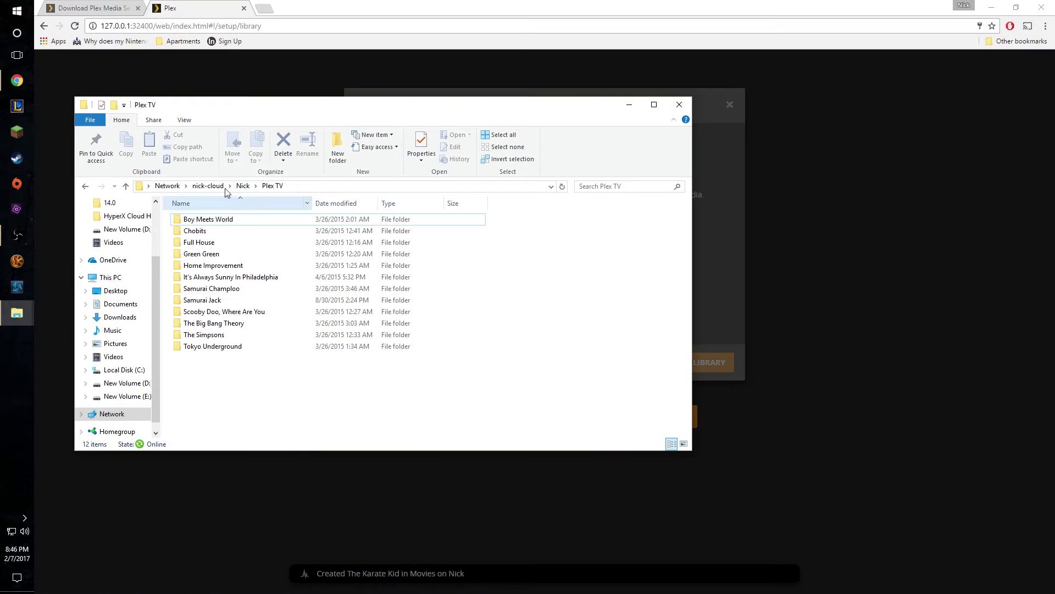
click(323, 188)
key(ctrl+c)
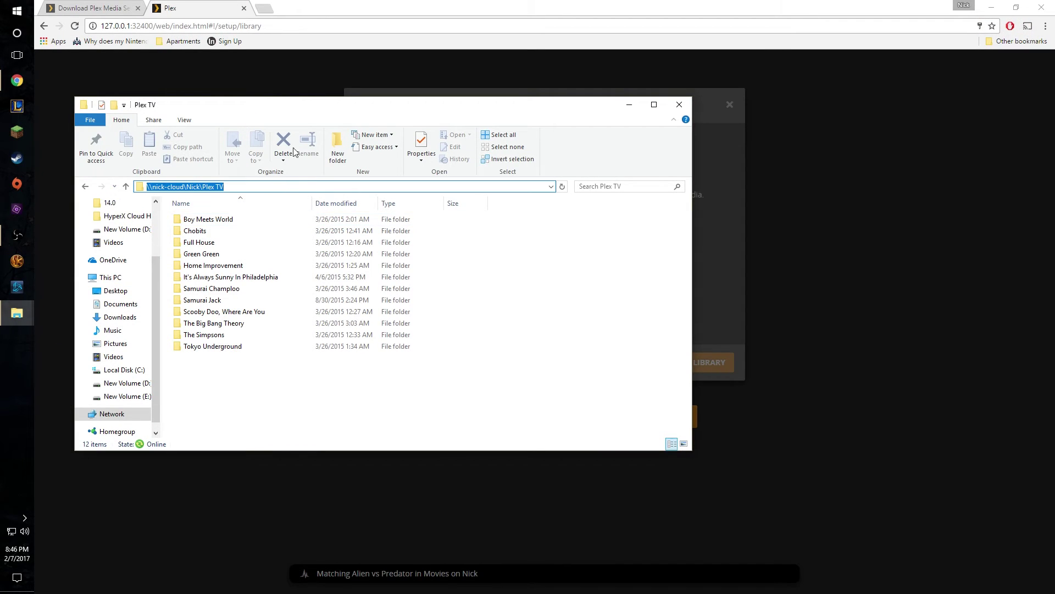
click(401, 4)
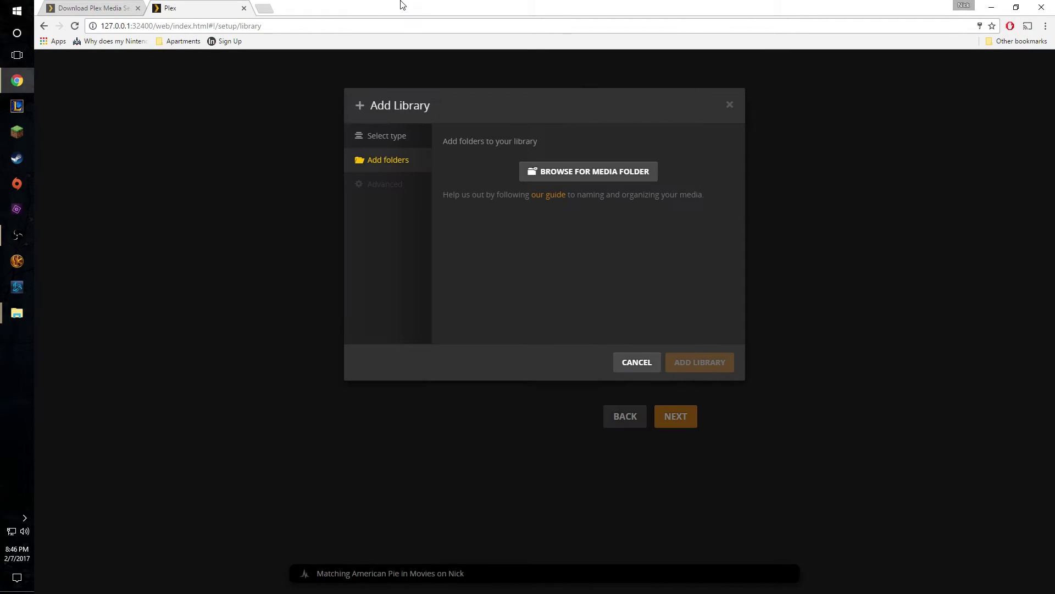
click(577, 184)
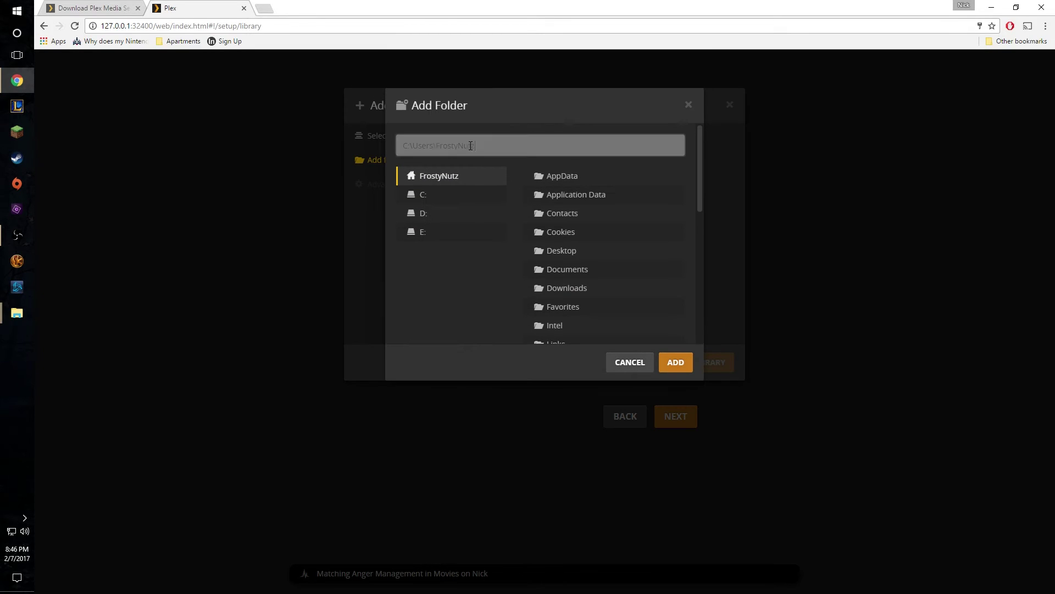
drag(476, 145, 371, 147)
key(ctrl+v)
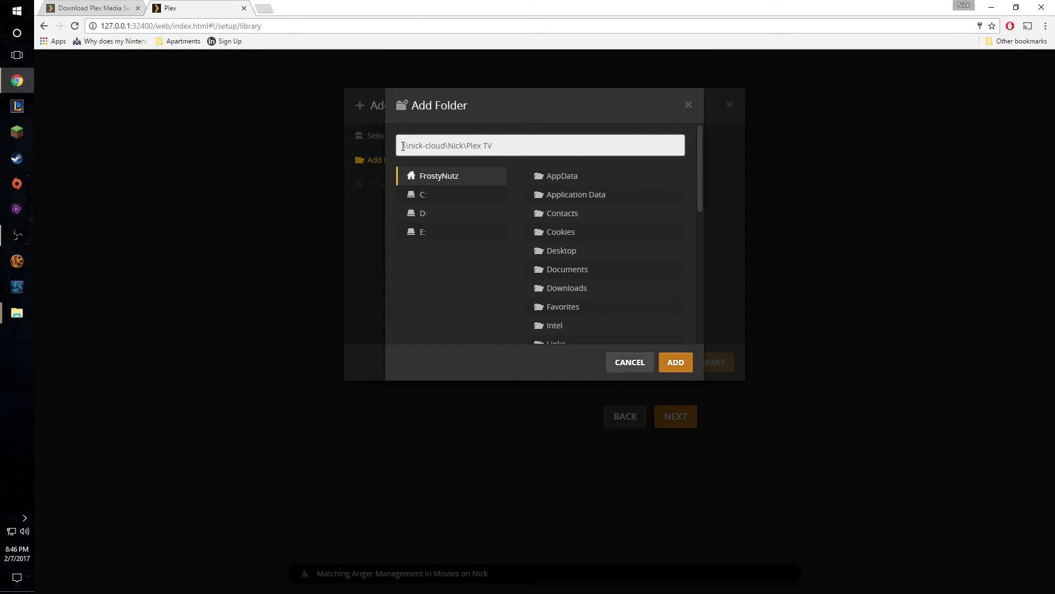
click(679, 364)
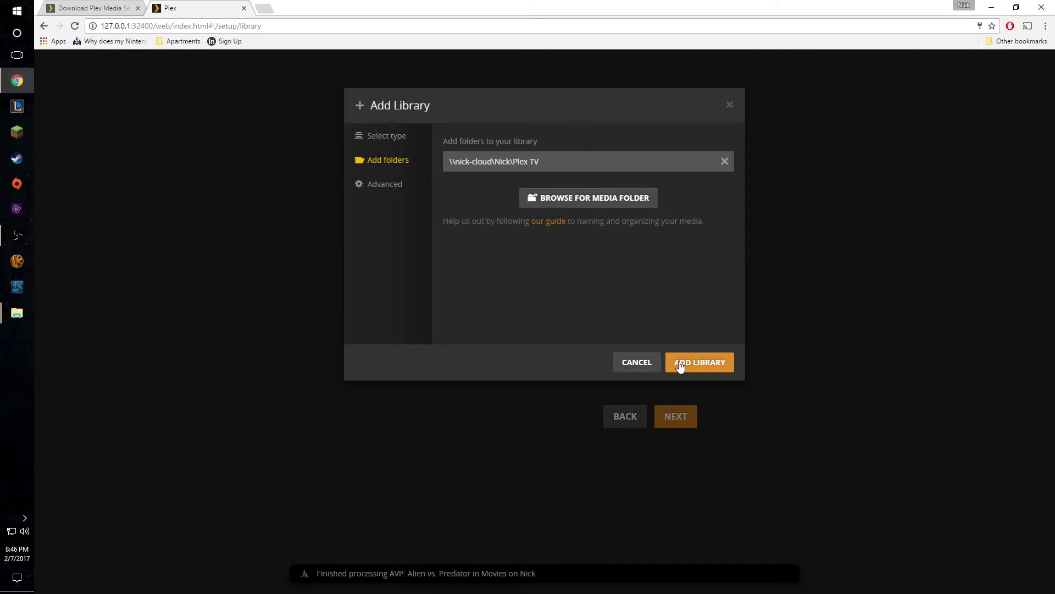
Keep TheTVDB as the metadata agent under Advanced and create the TV Shows library.
click(371, 190)
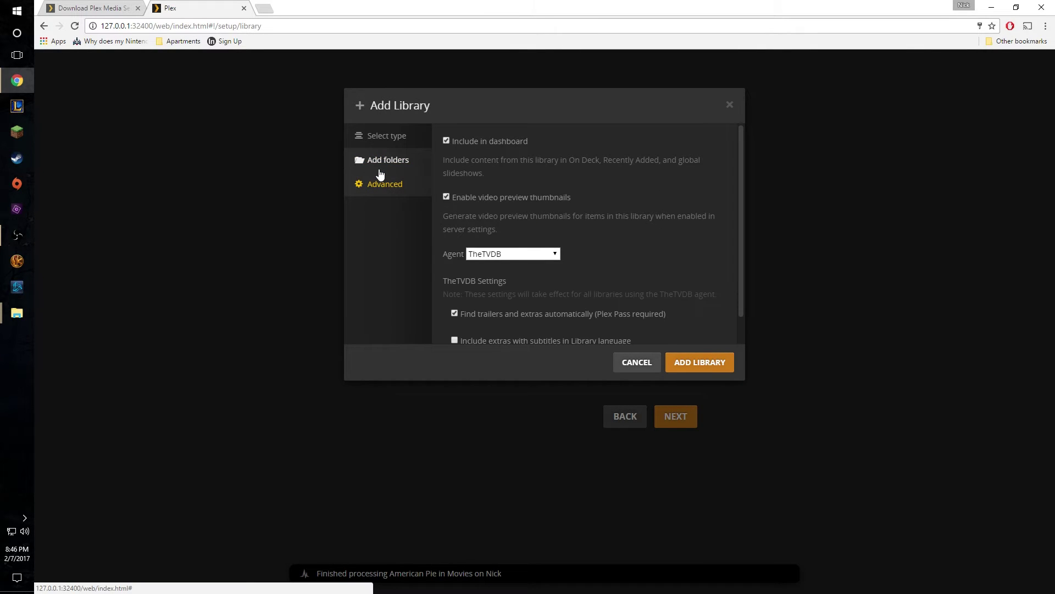
scroll(600, 238, down, 1)
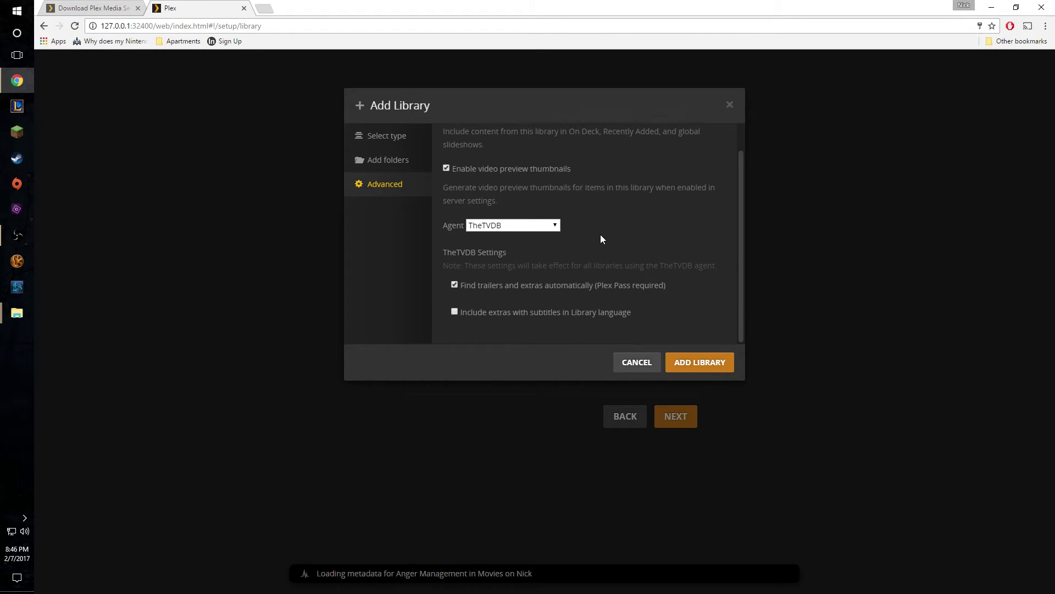
scroll(600, 238, up, 1)
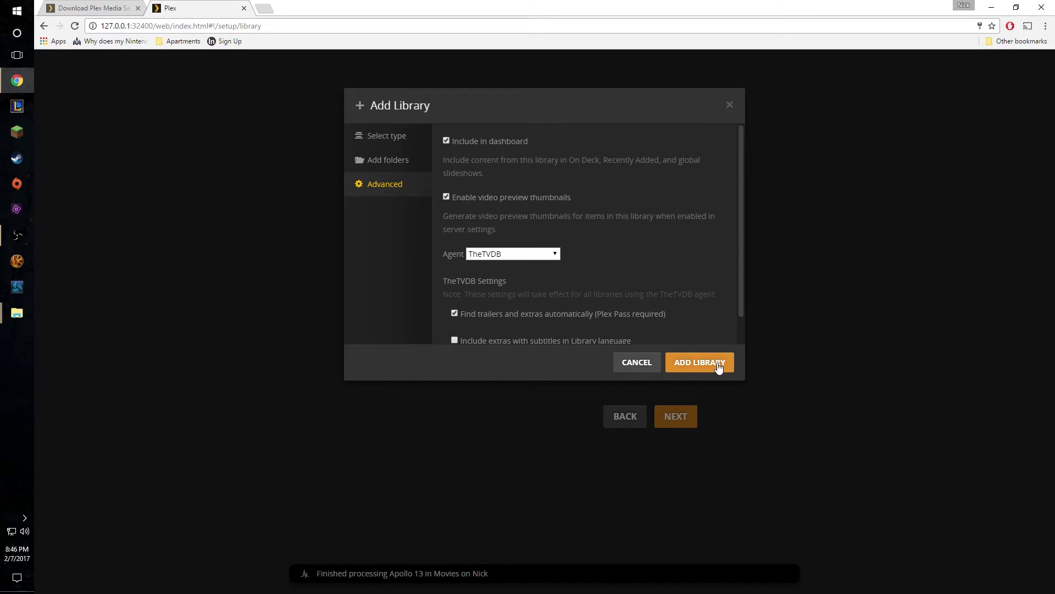
click(555, 254)
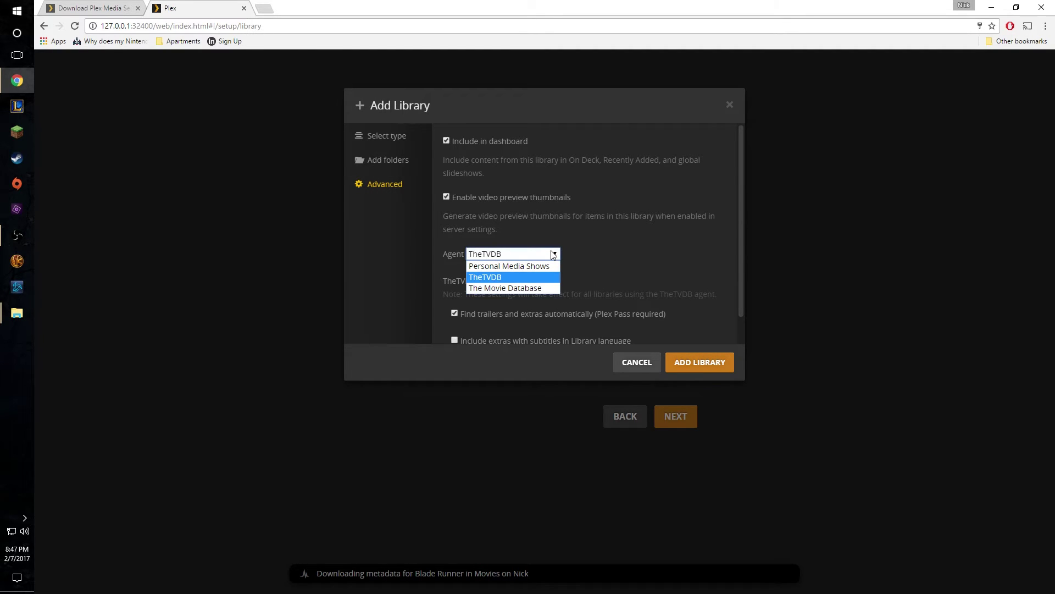
click(552, 253)
click(687, 360)
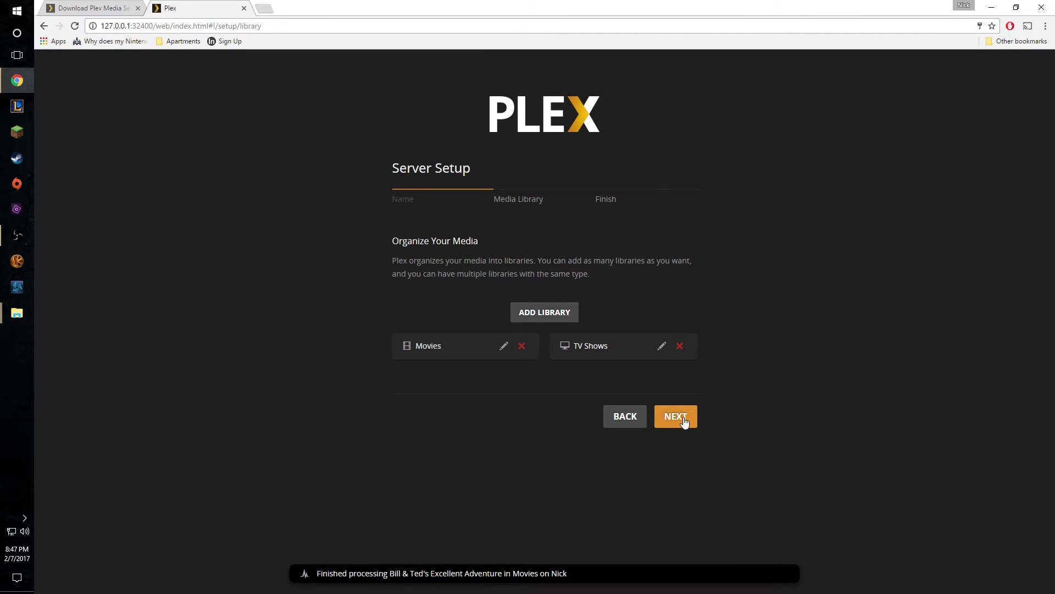
Finish server setup with 'Send anonymous usage data to Plex' unchecked.
click(687, 416)
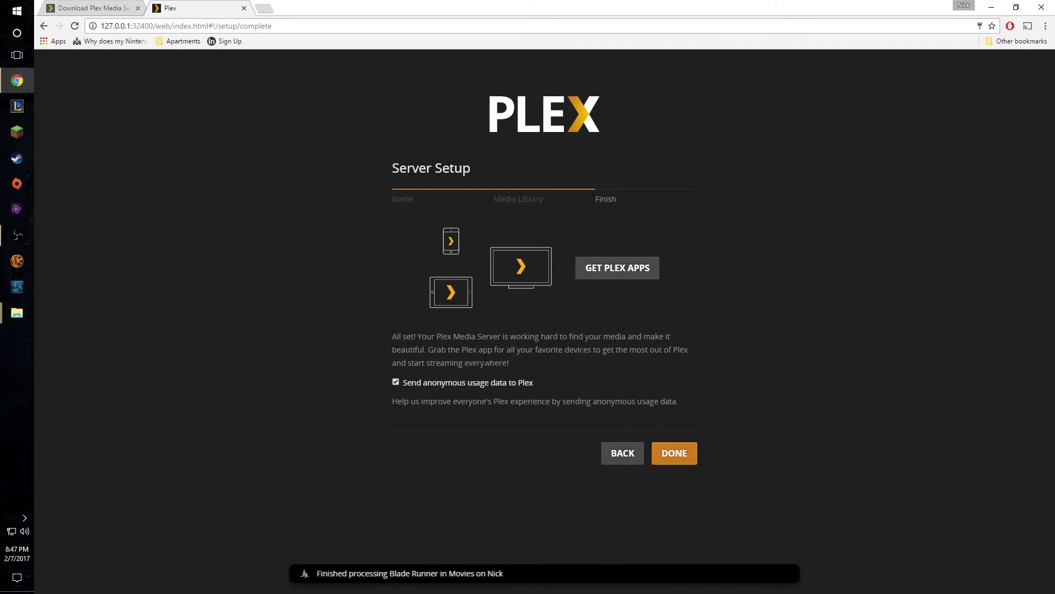
click(427, 383)
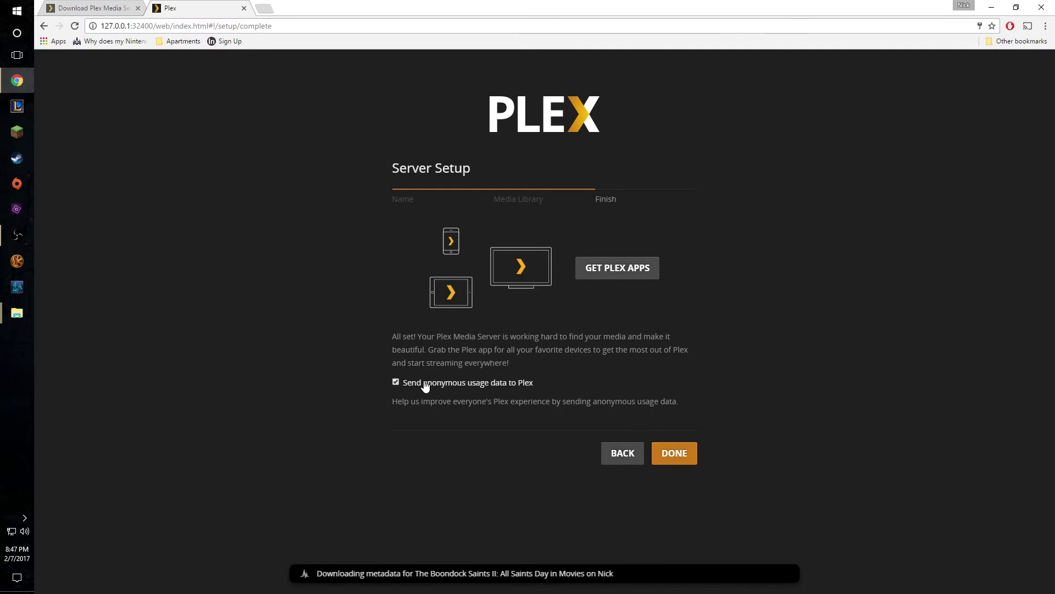
click(675, 460)
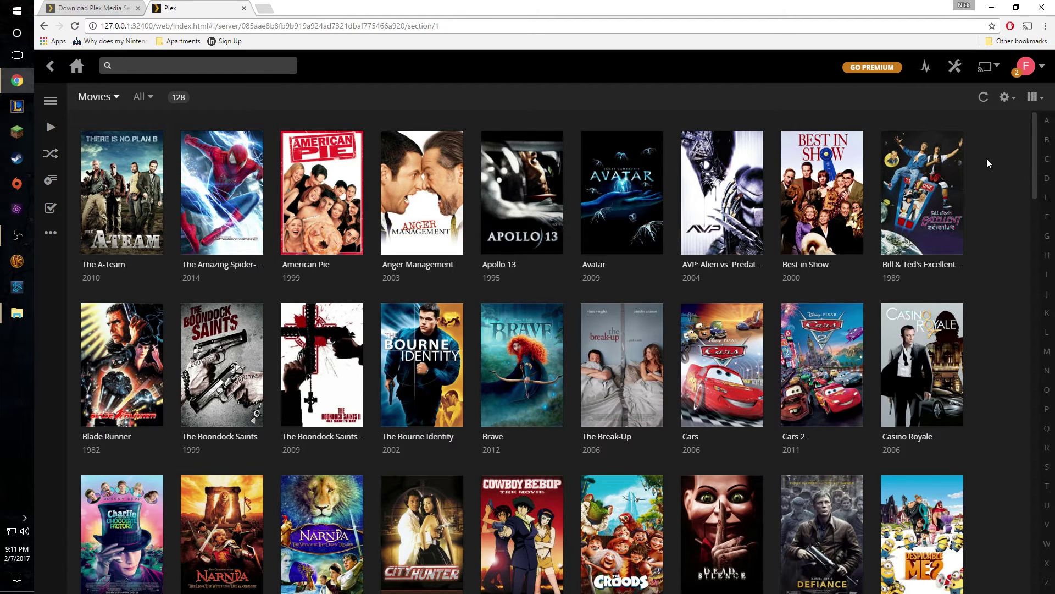
Scroll through the 128-title Movies library from The A-Team to Zombieland.
scroll(987, 160, down, 4)
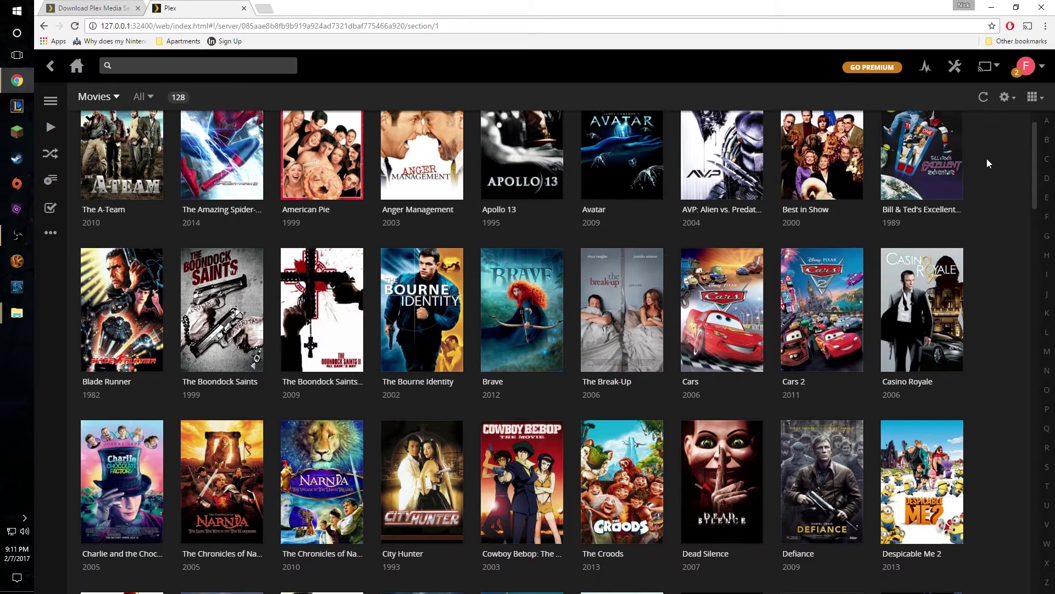
scroll(987, 158, down, 9)
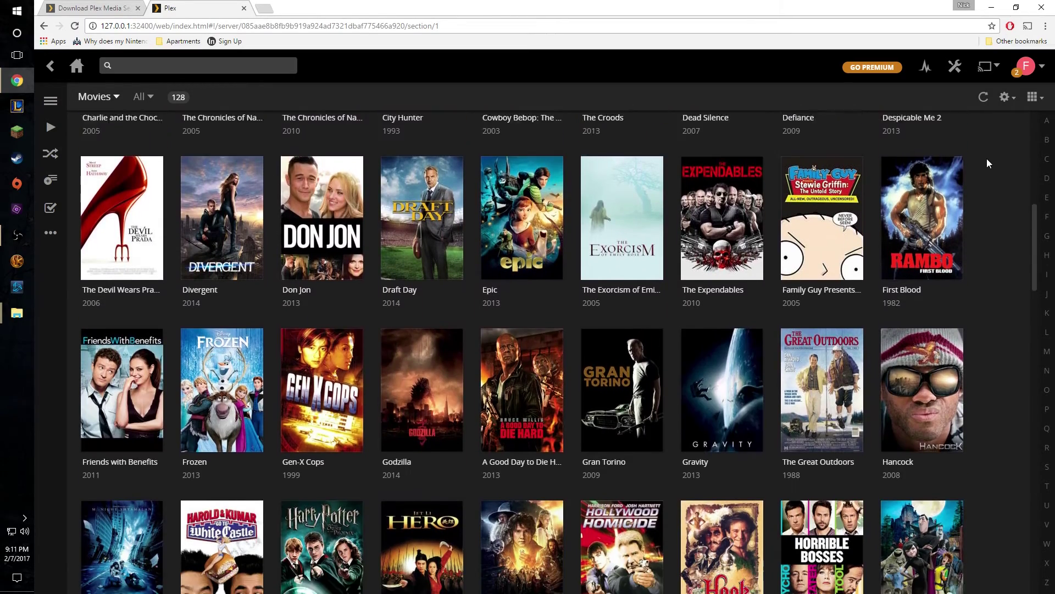
scroll(987, 159, down, 8)
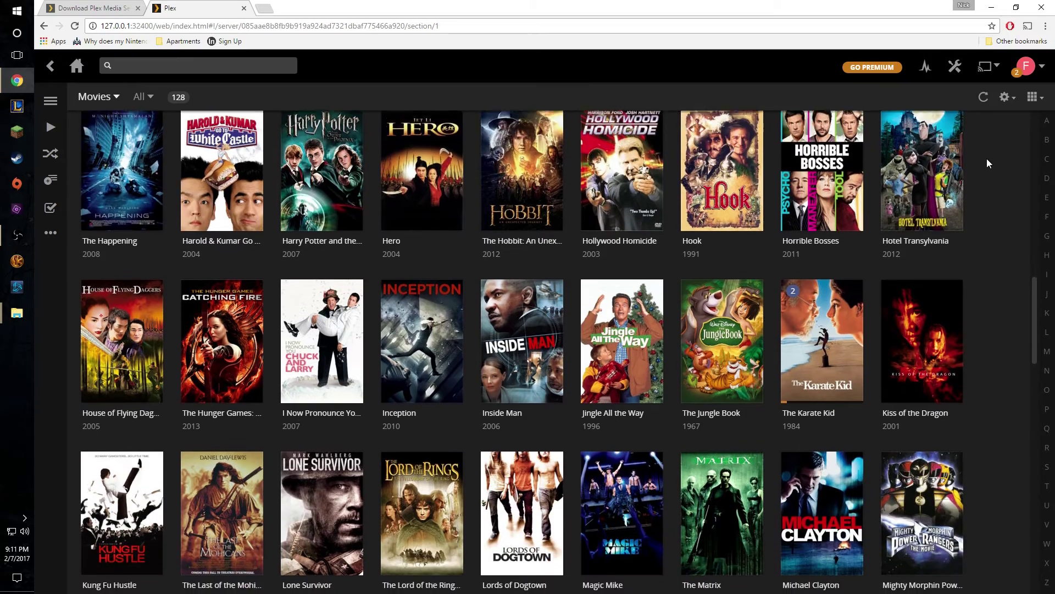
scroll(987, 163, down, 1)
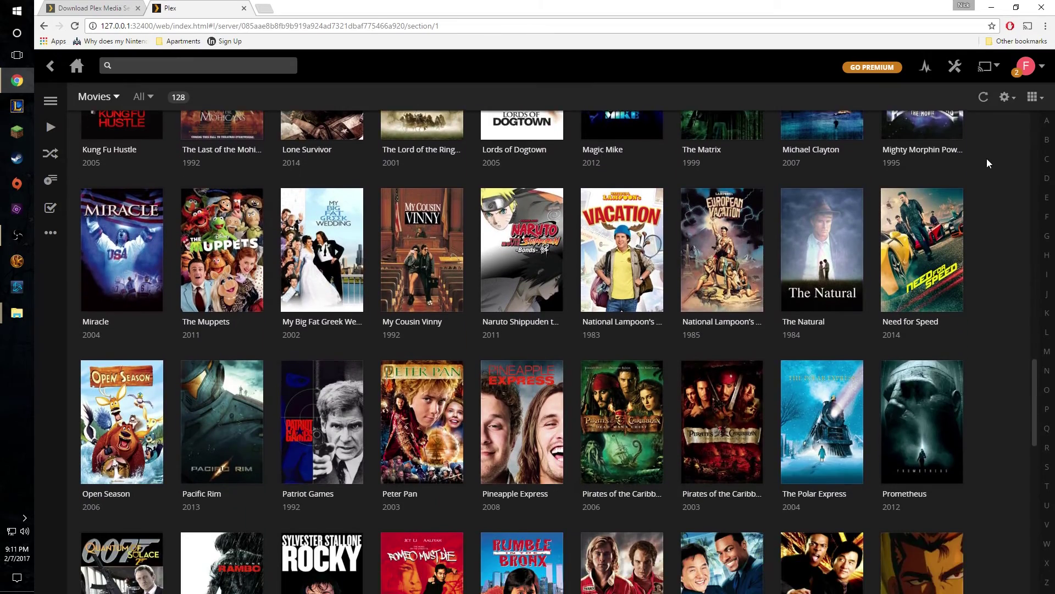
scroll(987, 159, down, 5)
scroll(987, 163, down, 9)
scroll(987, 164, down, 1)
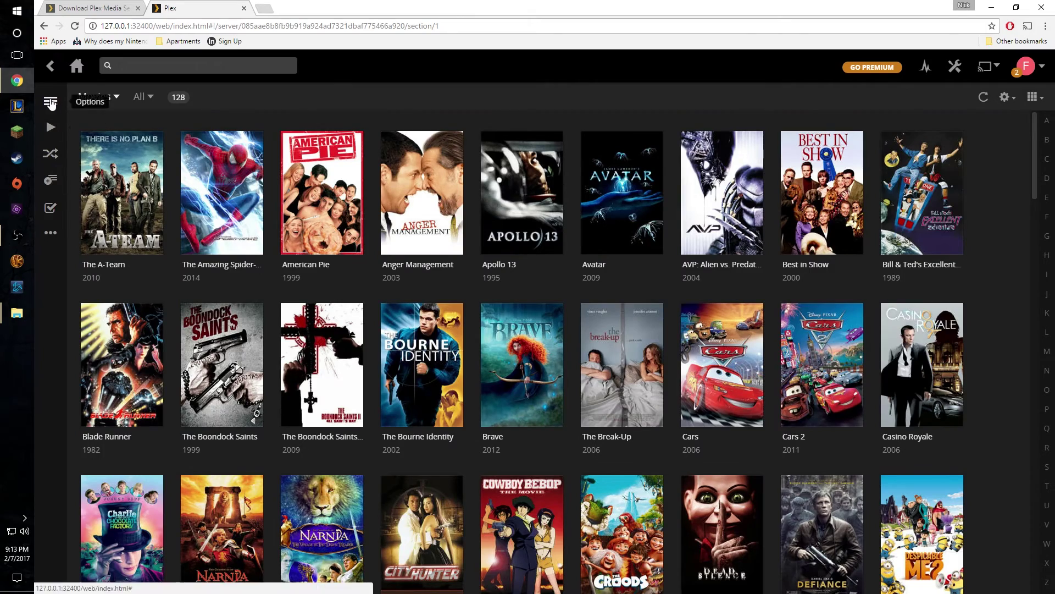
Try each Movies sort option in turn, ending with sort by Duration.
click(50, 102)
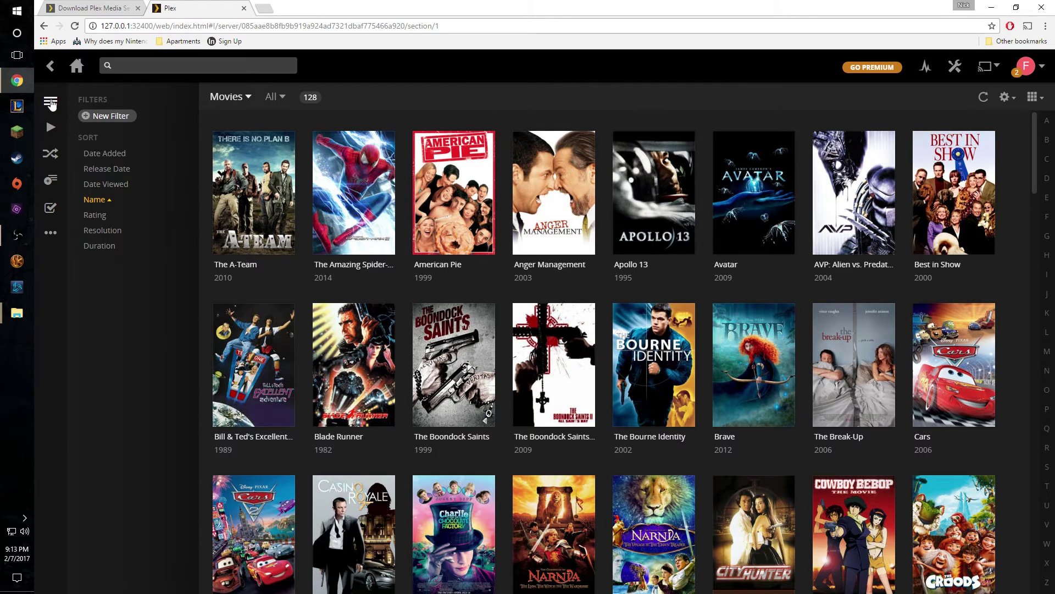
click(105, 157)
click(107, 169)
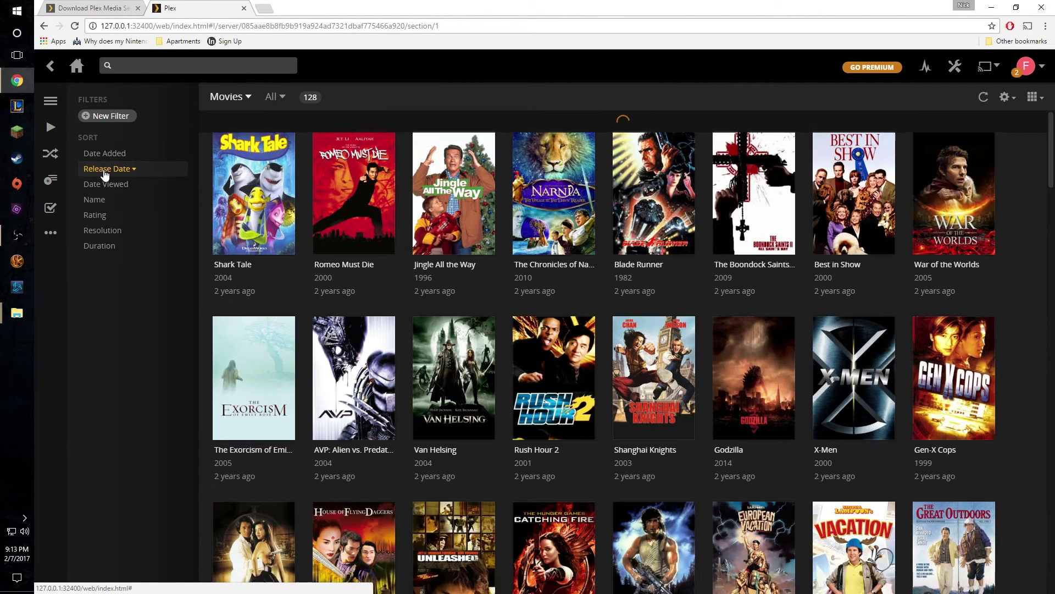
click(110, 185)
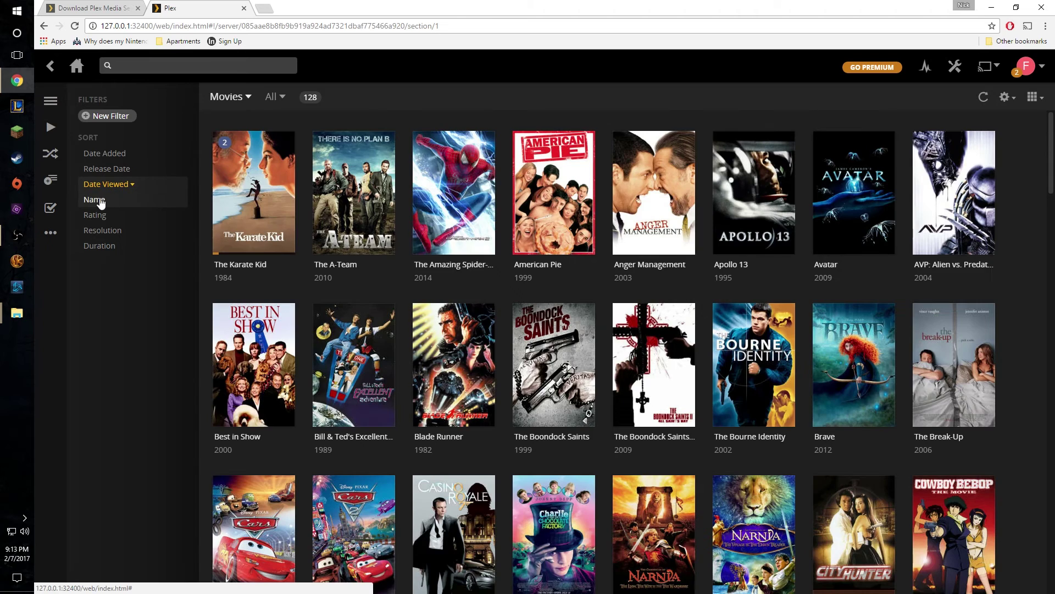
click(98, 200)
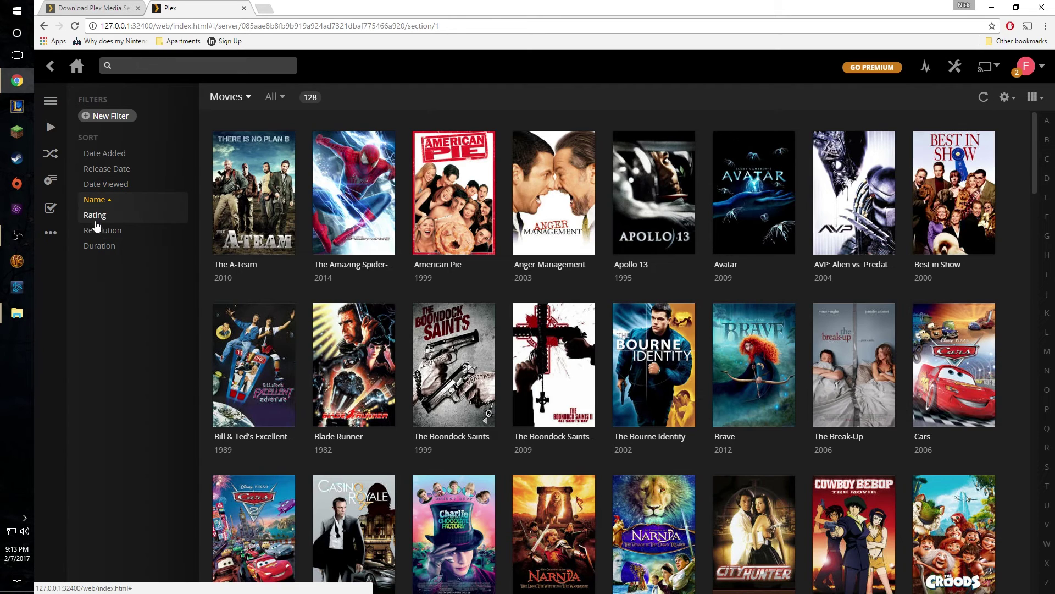
click(97, 218)
click(99, 233)
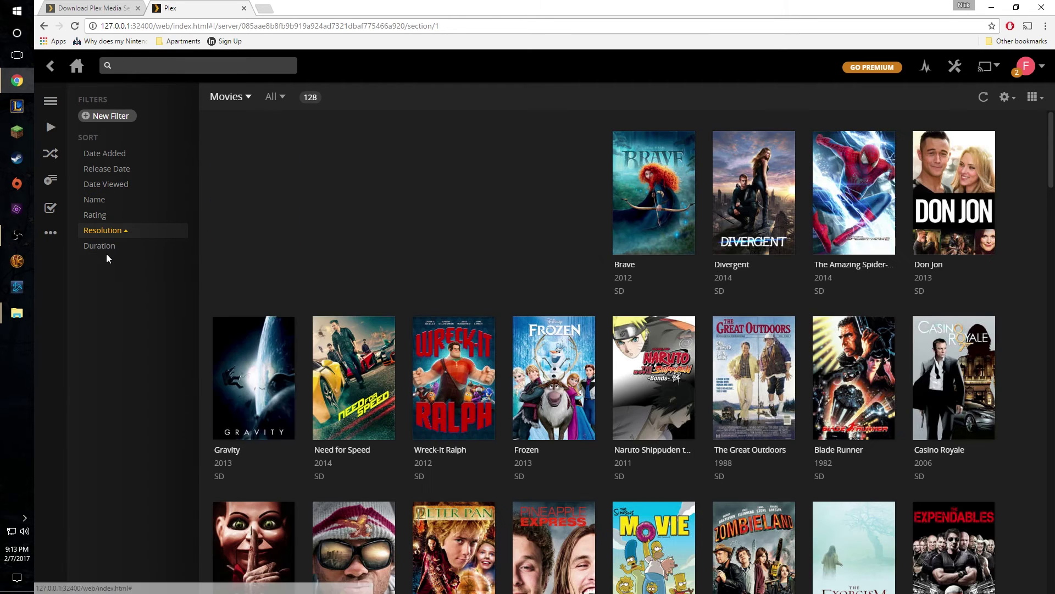
click(100, 248)
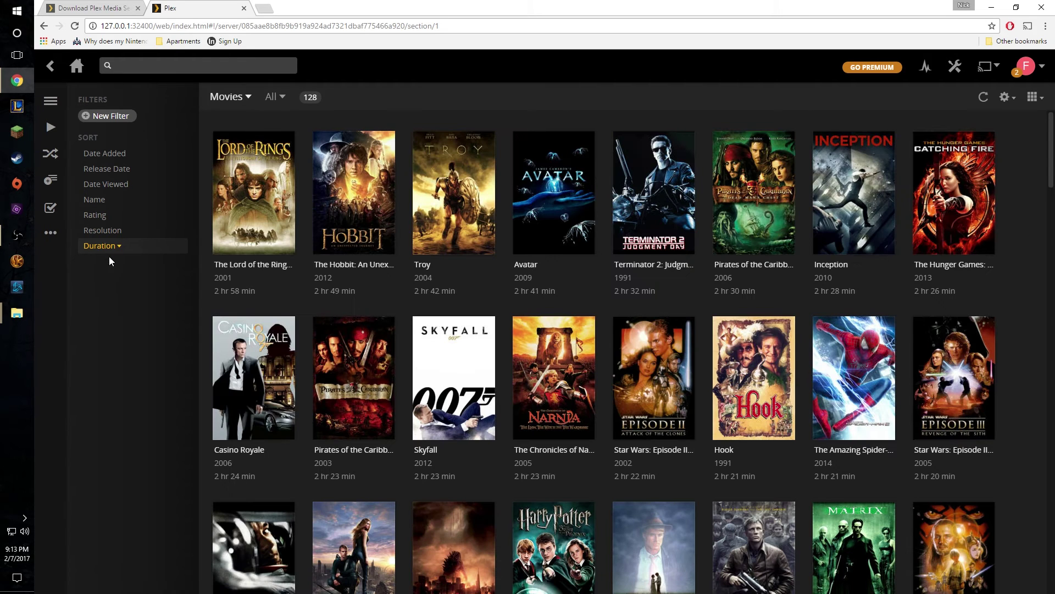
Add a Genre filter showing only Comedy and Fantasy movies.
click(94, 116)
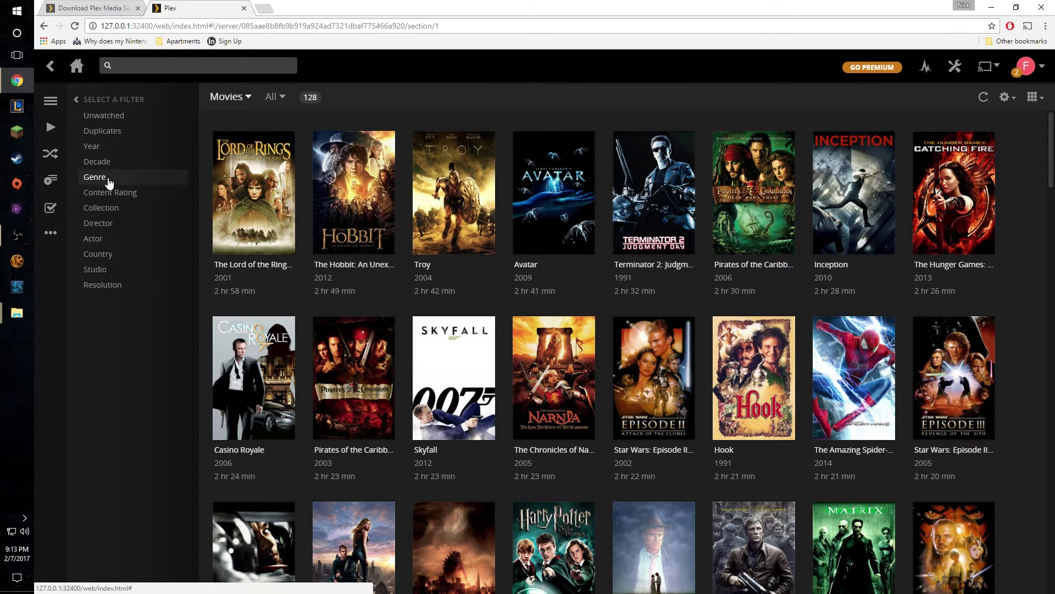
click(110, 182)
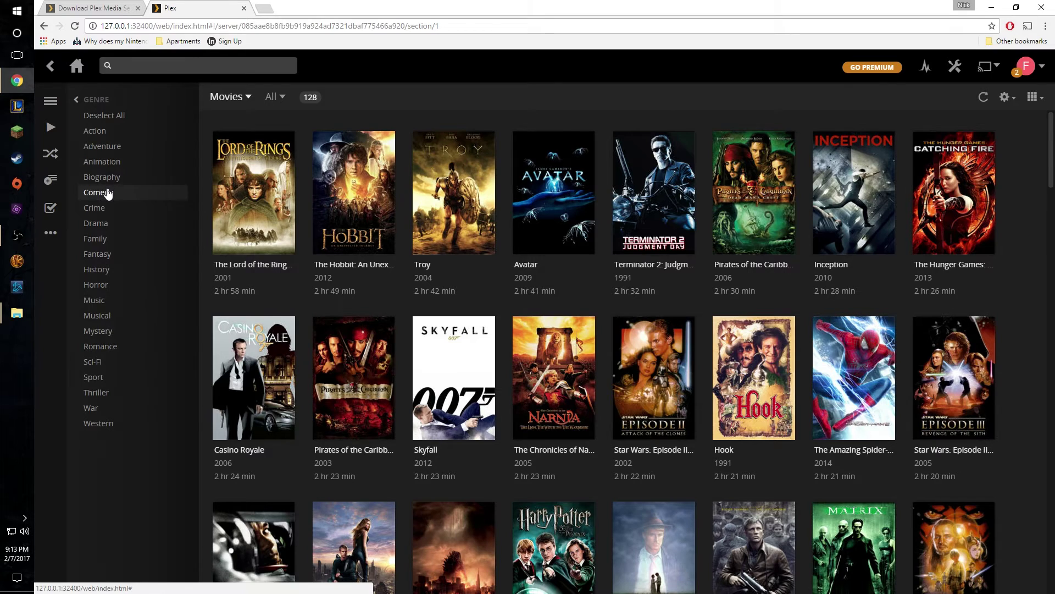
click(109, 191)
click(99, 253)
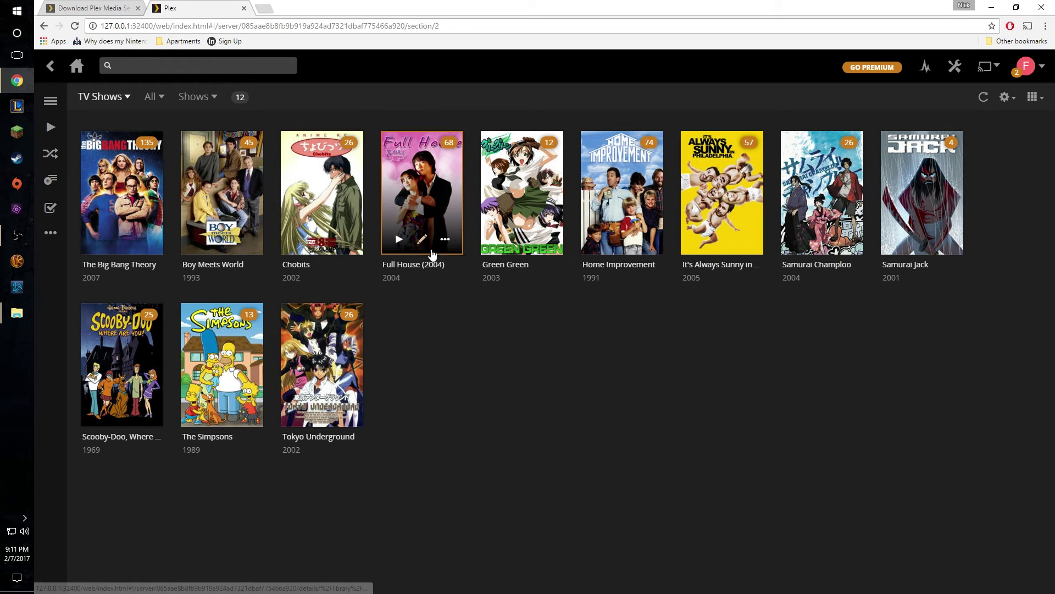
View the Sharing, Poster, Banner and Background tabs for Full House (2004), then close without saving.
mouse_move(430, 286)
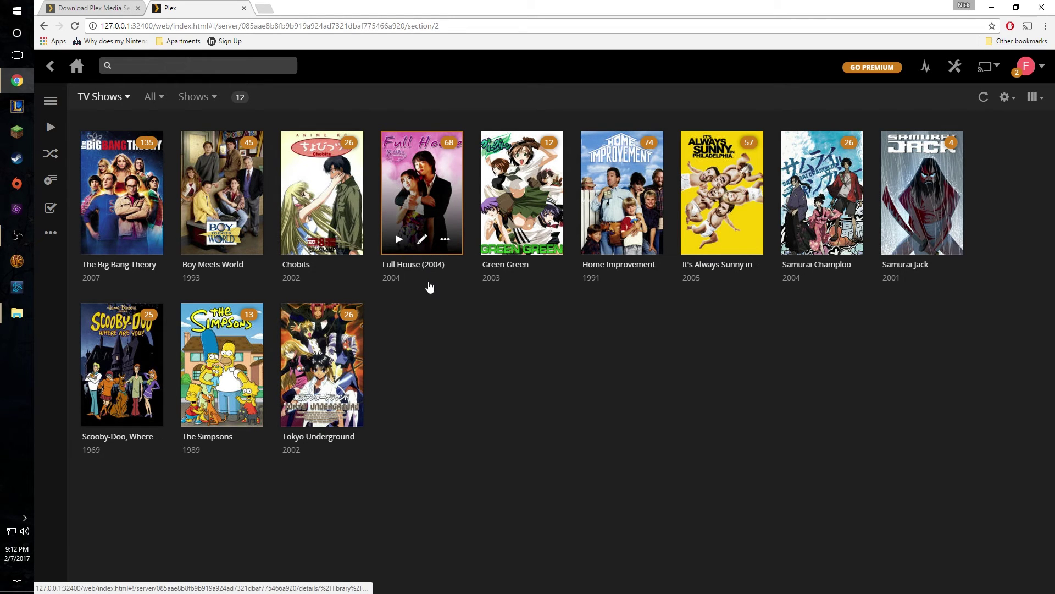
click(421, 241)
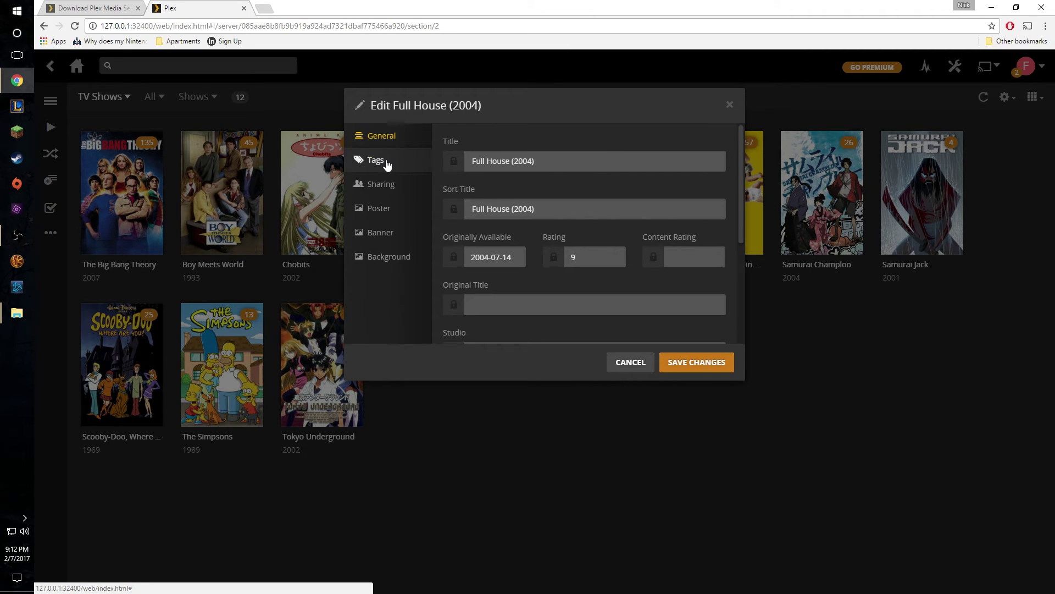
click(384, 184)
click(386, 209)
click(391, 235)
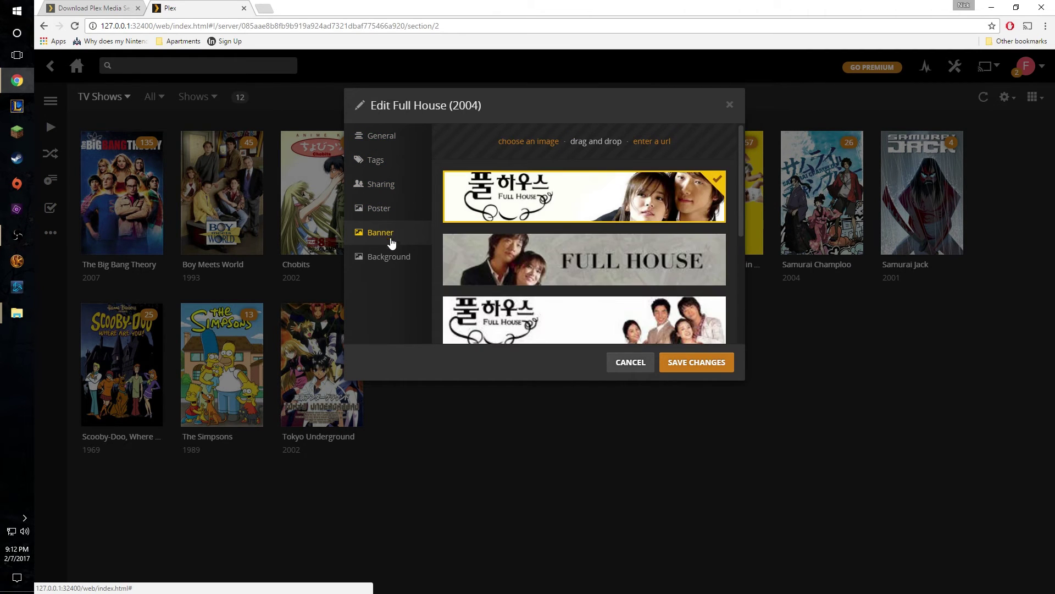
click(392, 258)
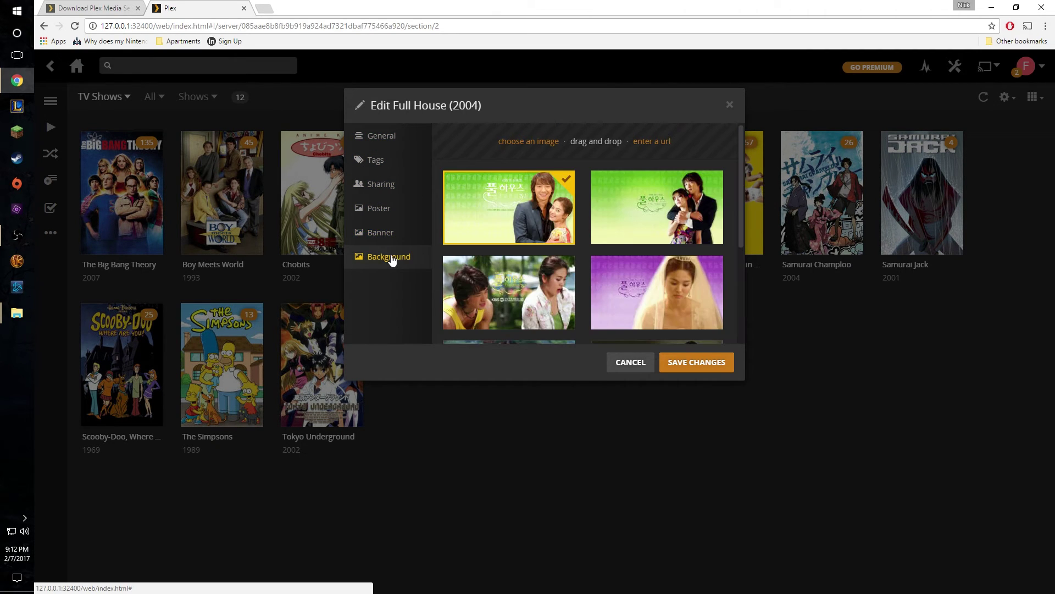
click(730, 105)
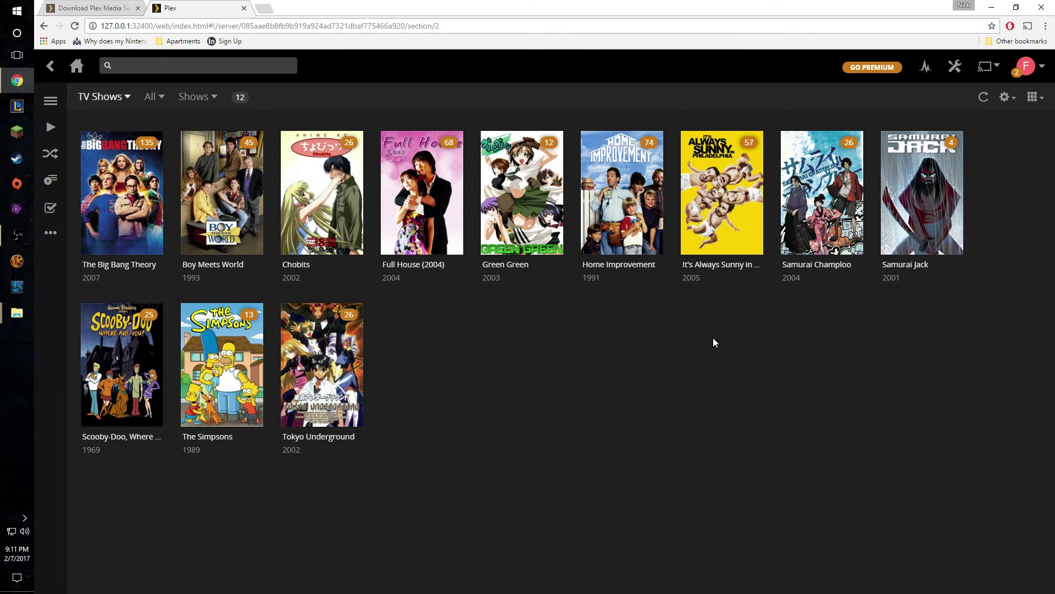
Fix Full House's match to the 1987 sitcom, reload to show the new metadata, then go home.
click(432, 177)
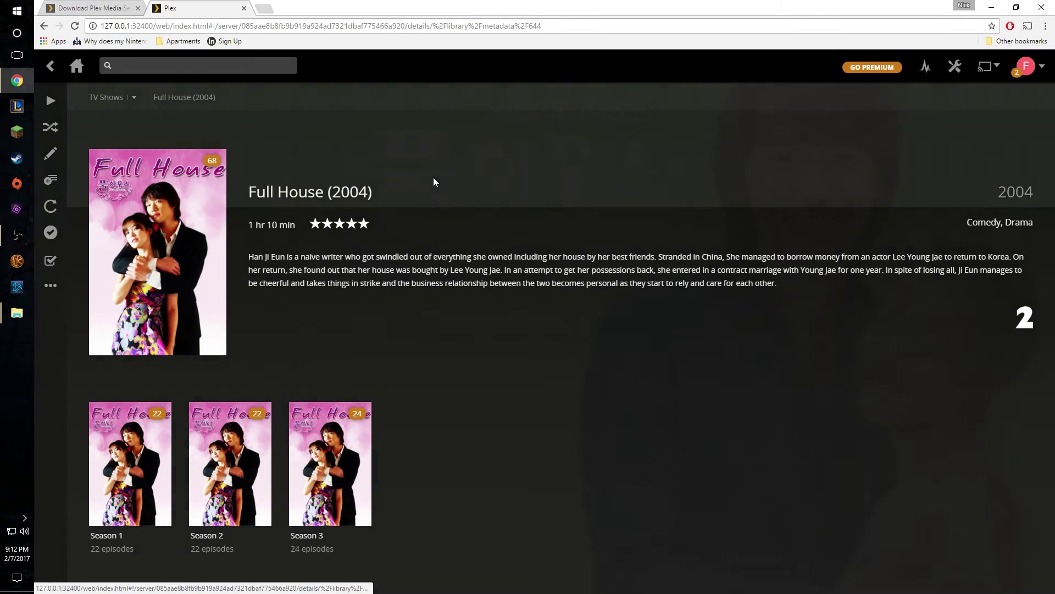
click(55, 285)
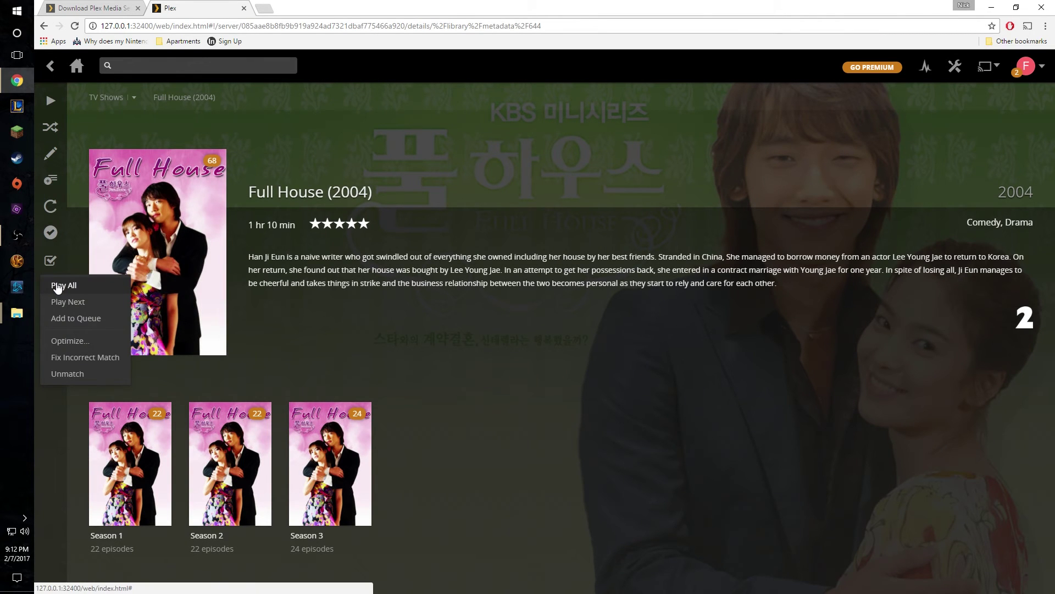
click(94, 357)
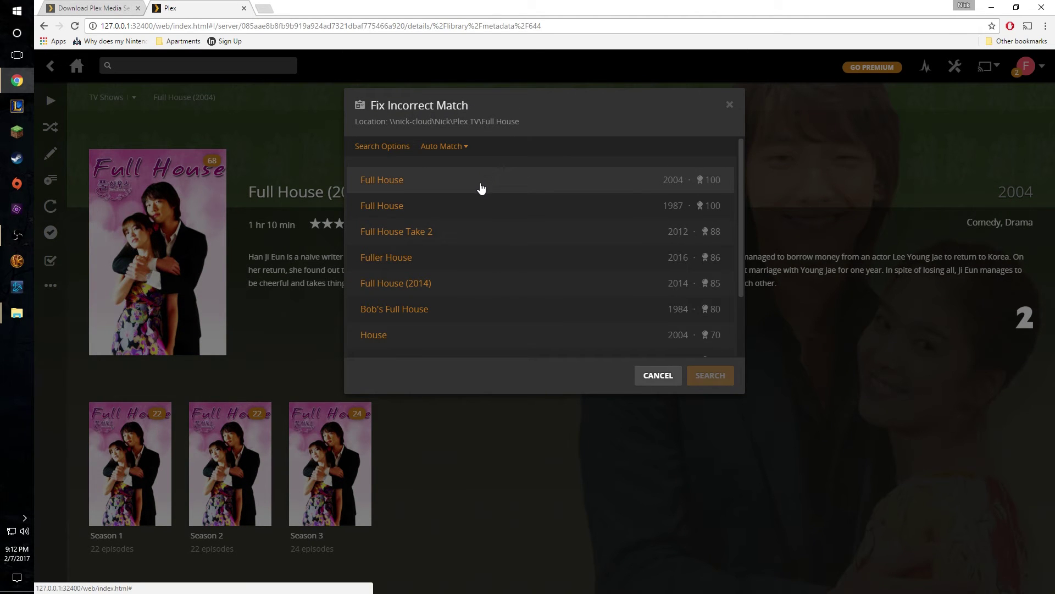
click(390, 207)
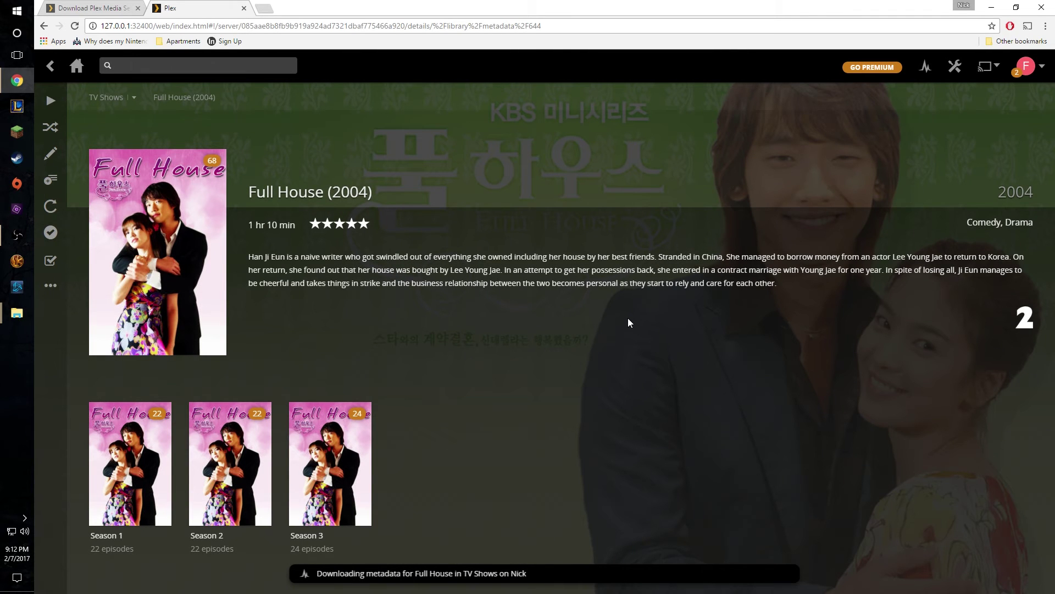
click(75, 26)
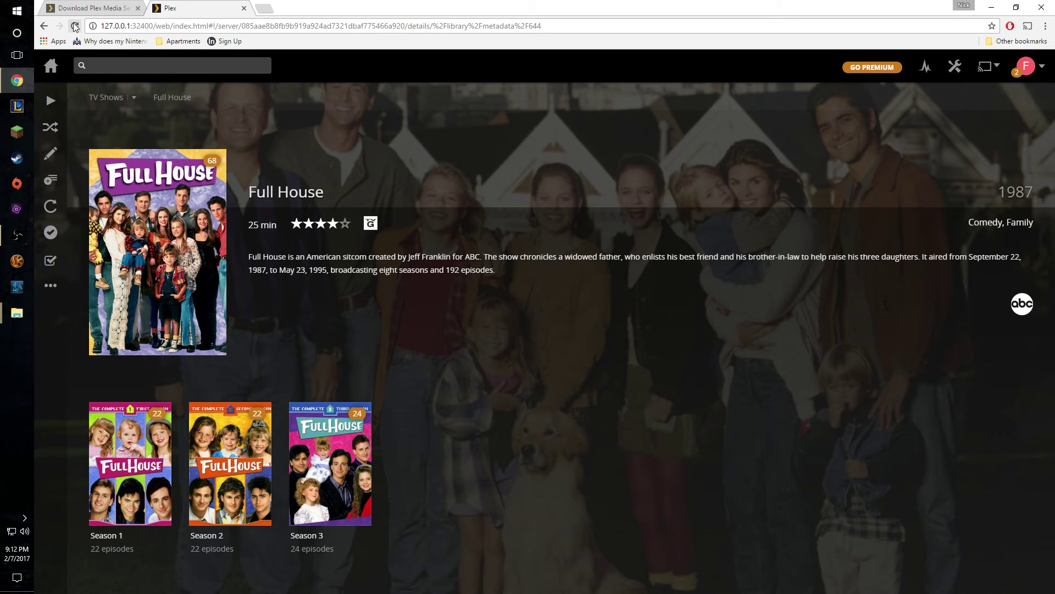
click(52, 67)
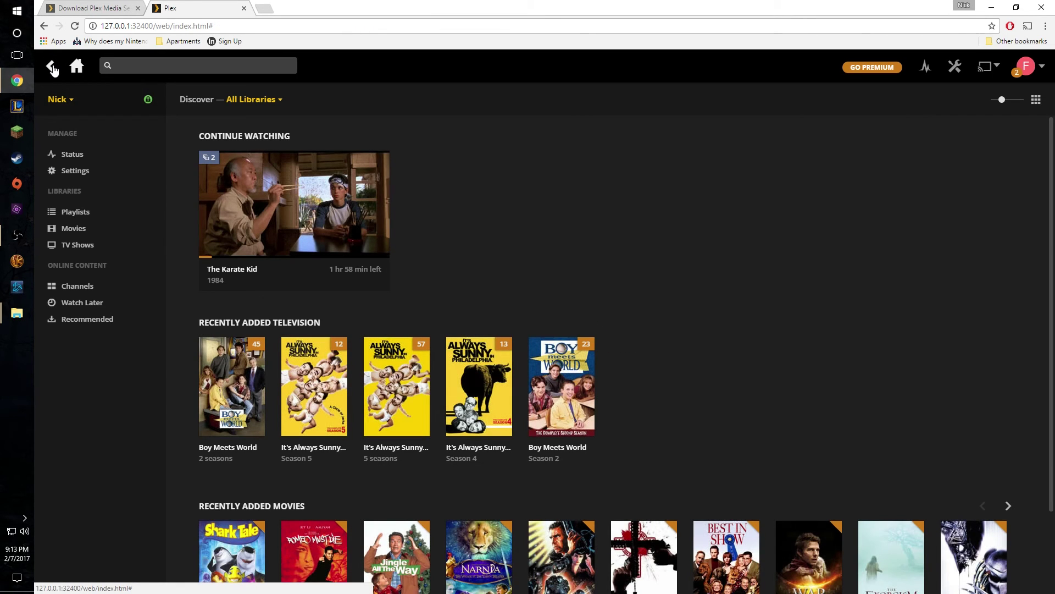
Scroll the Plex home dashboard past Continue Watching and recently added TV and movies, then back up.
mouse_move(264, 199)
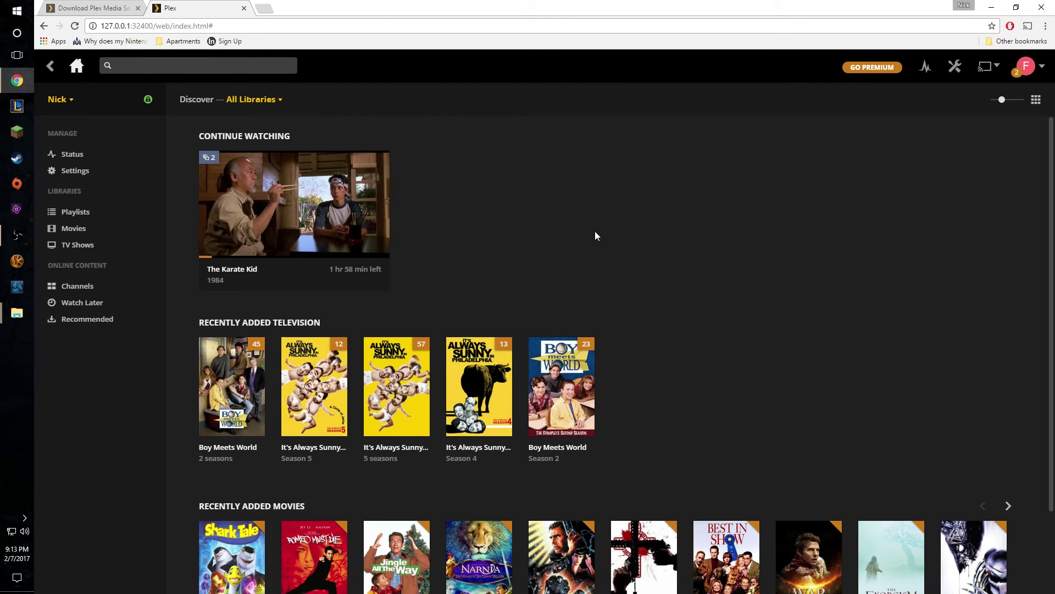
scroll(595, 231, down, 2)
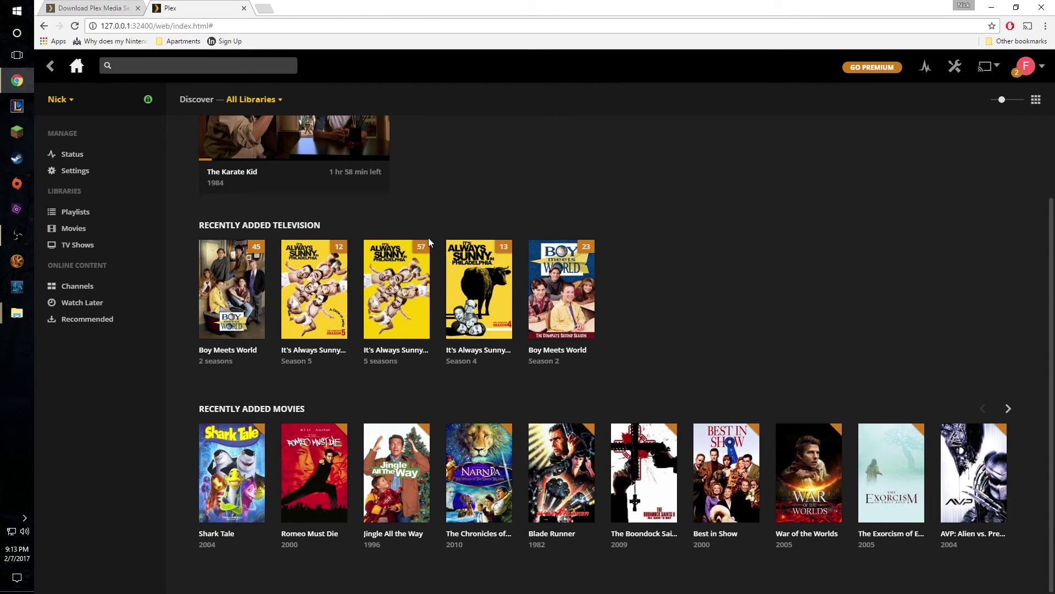
scroll(428, 237, up, 2)
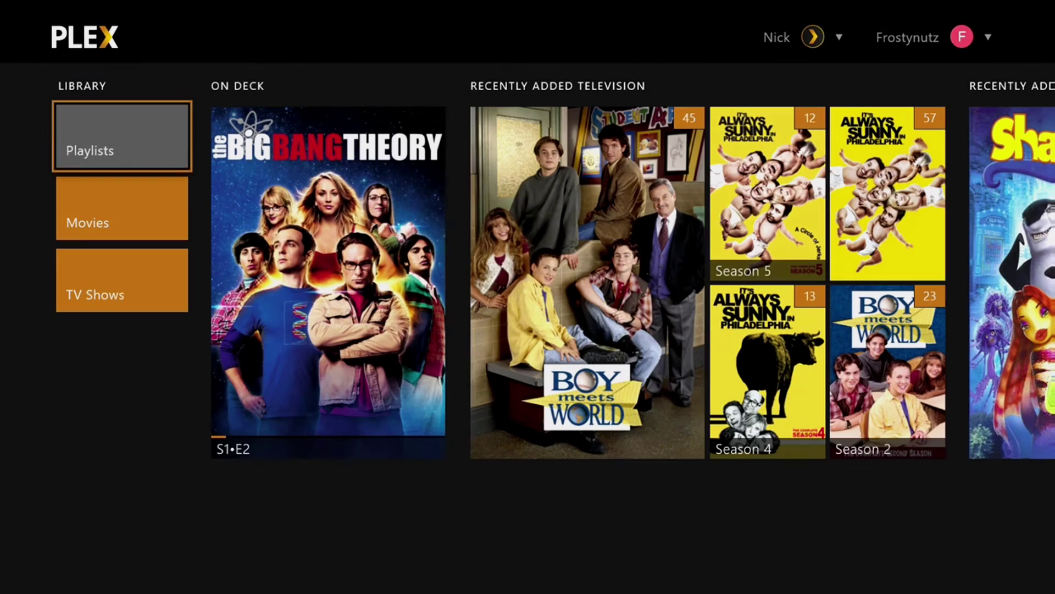
Browse the recently added rows, then the Movies library hubs through to the action movies.
key(Right)
key(Right)
key(Right)
key(Right)
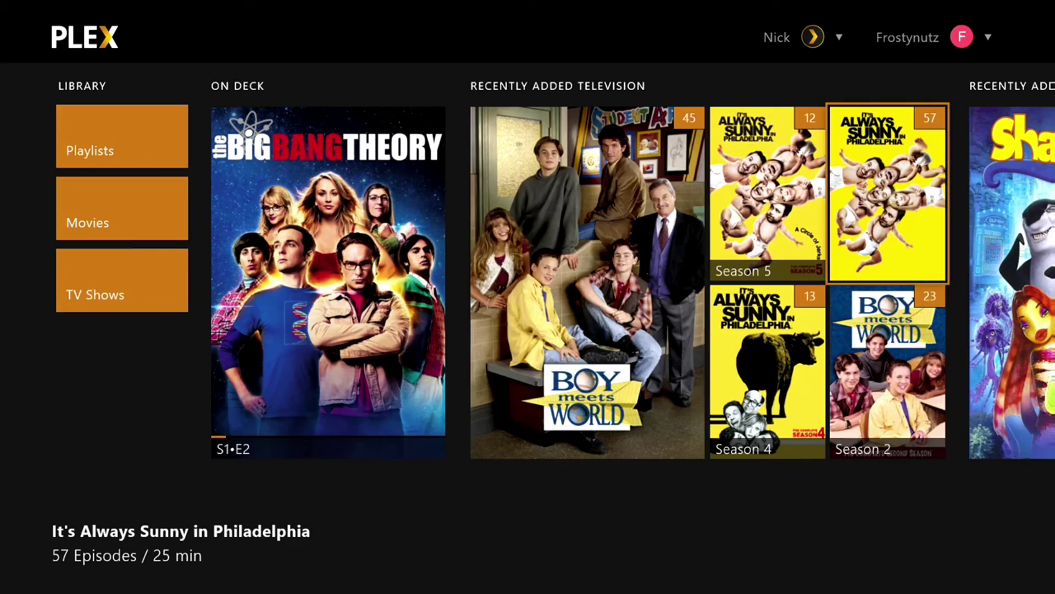
key(Right)
key(Right)
key(Right)
key(Left)
key(Left)
key(Left)
key(Left)
key(Left)
key(Left)
key(Left)
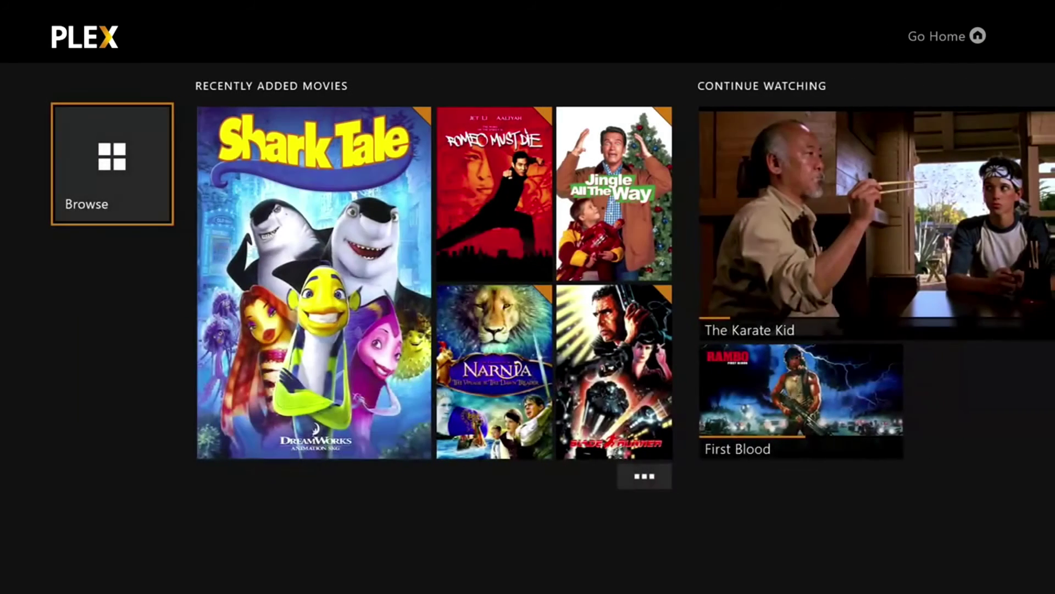
key(Right)
key(Right)
key(Right)
key(Right)
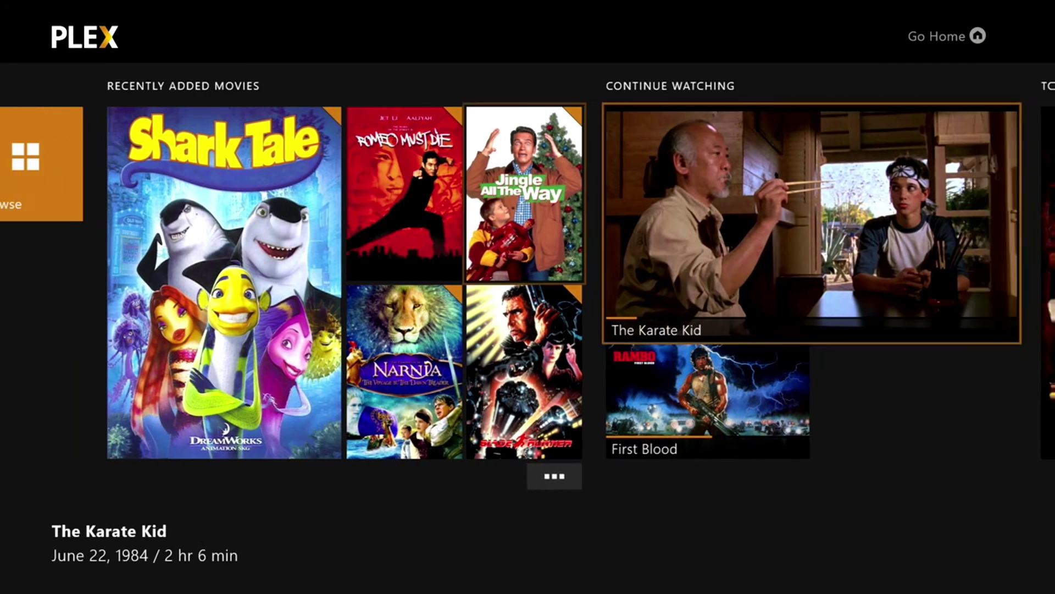
key(Right)
key(Right)
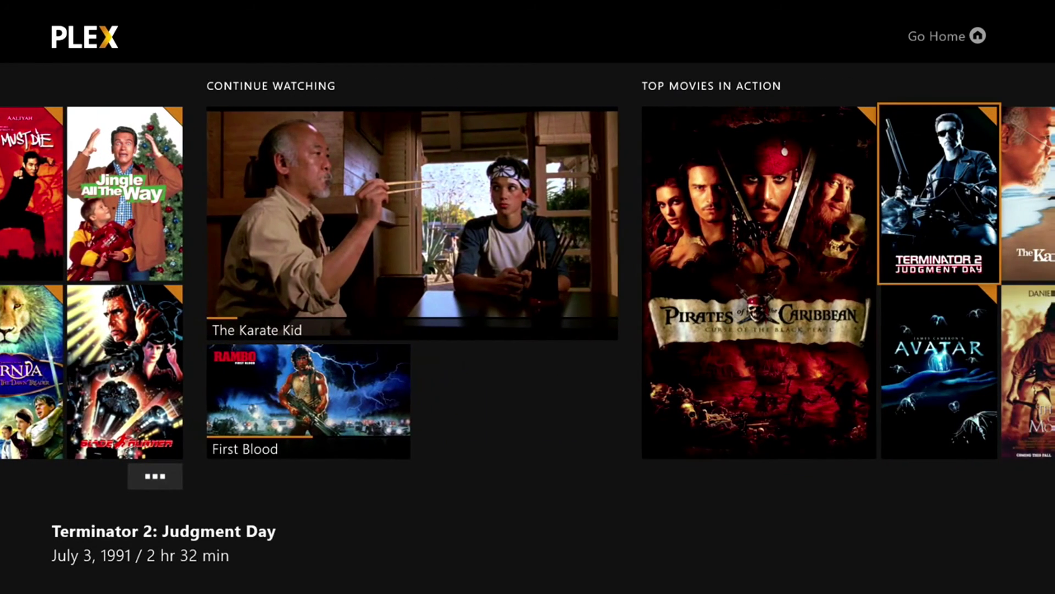
key(Right)
key(Right)
key(Right)
key(Right)
key(Right)
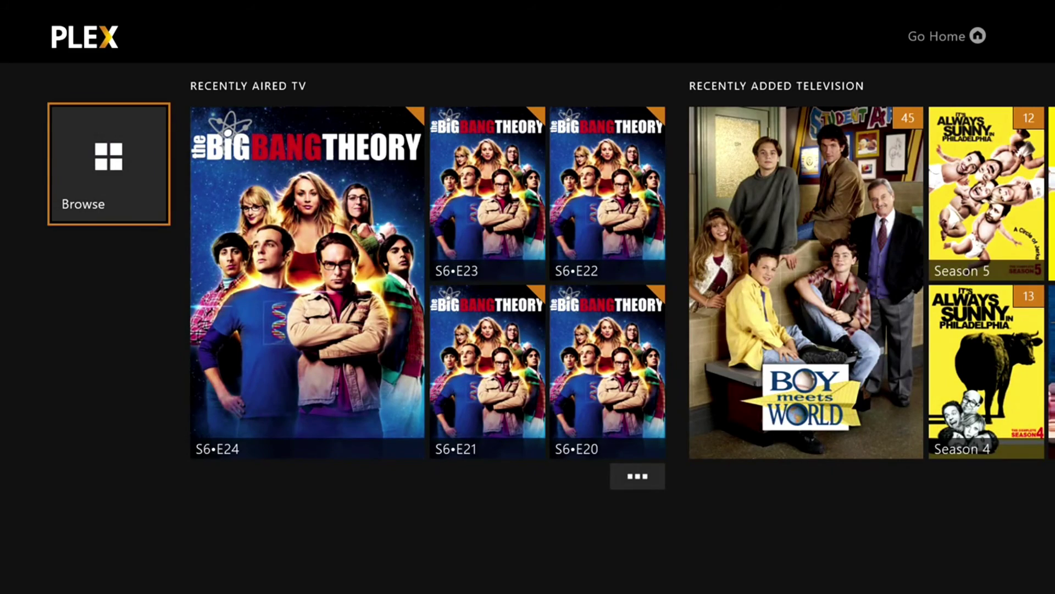
Browse the TV Shows hubs through Start Watching and Top Rated to The Simpsons.
key(Right)
key(Right)
key(Right)
key(Right)
key(Right)
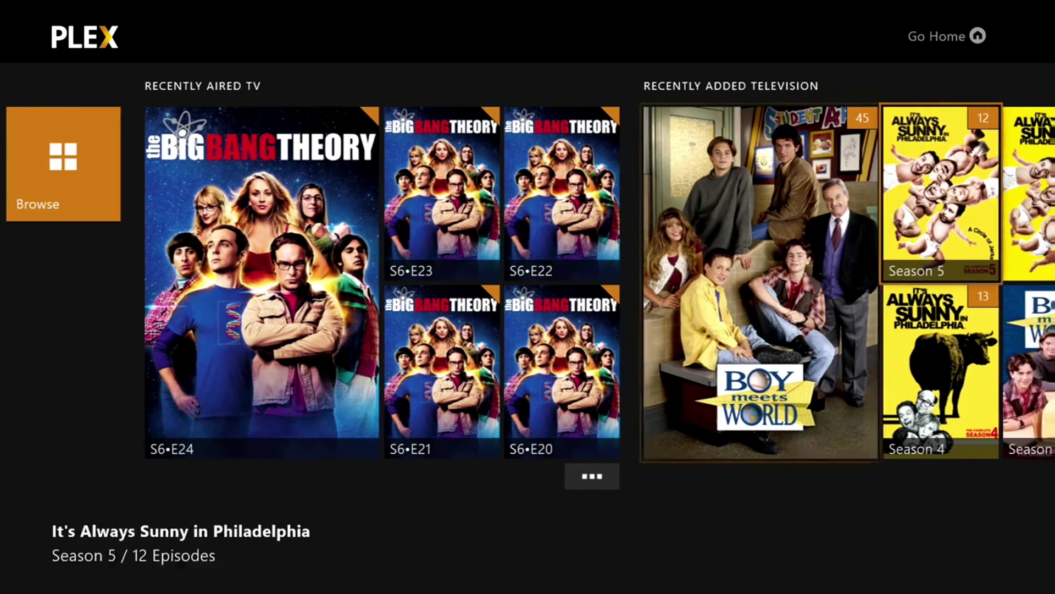
key(Right)
key(Right)
key(Right)
key(Right)
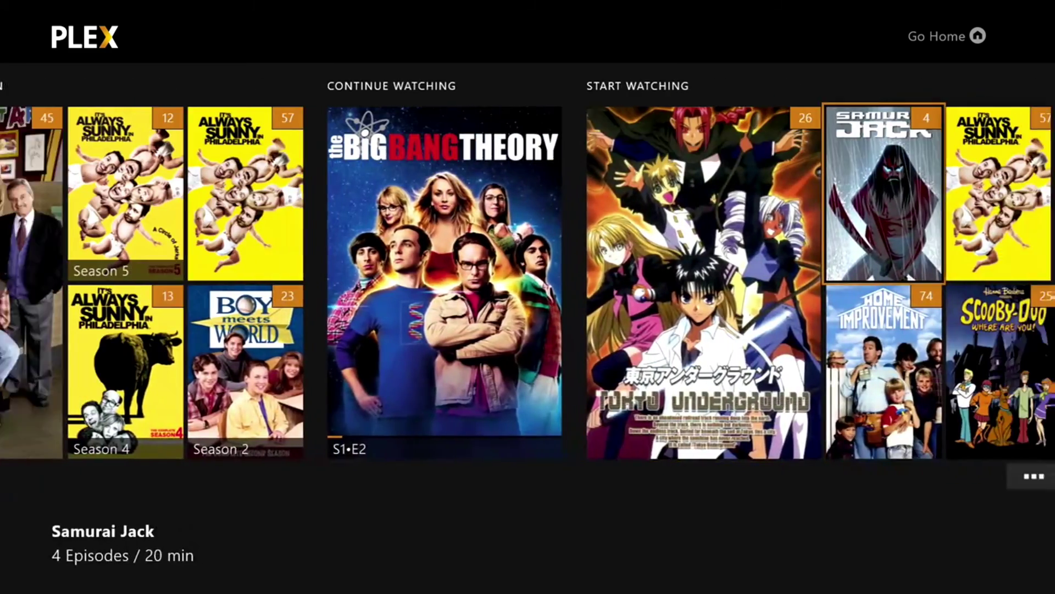
key(Right)
key(Right)
key(Right)
key(Right)
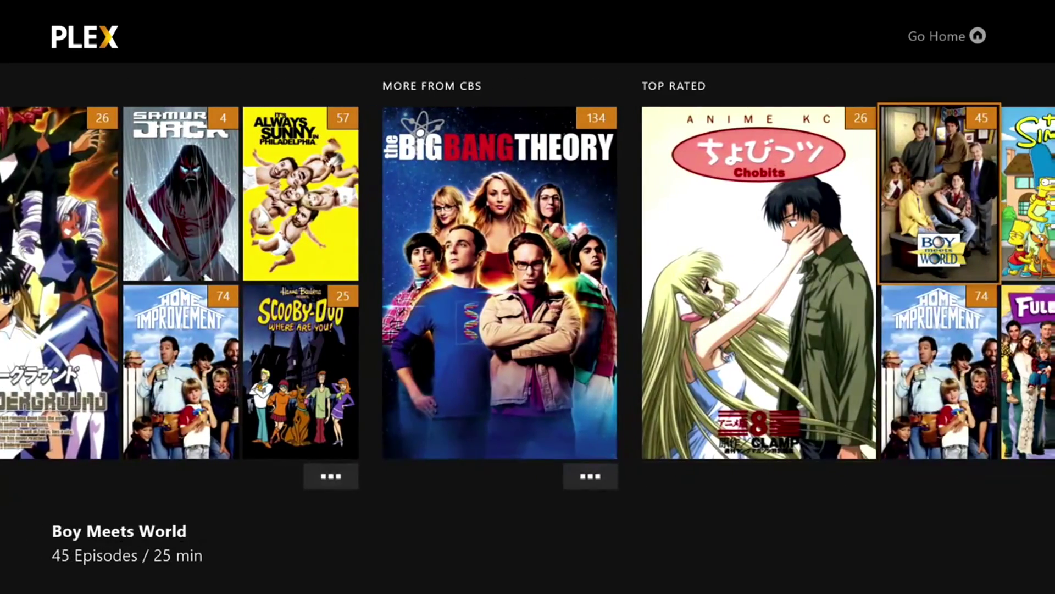
key(Right)
key(Left)
key(Left)
key(Left)
key(Left)
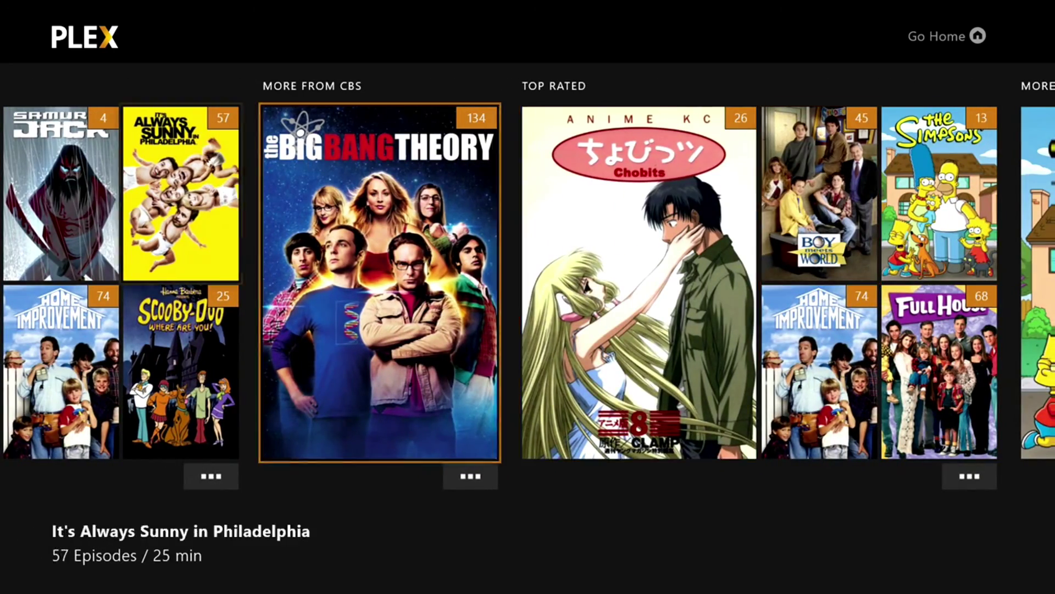
Go back to the Plex home screen and select the On Deck Big Bang Theory episode.
key(Return)
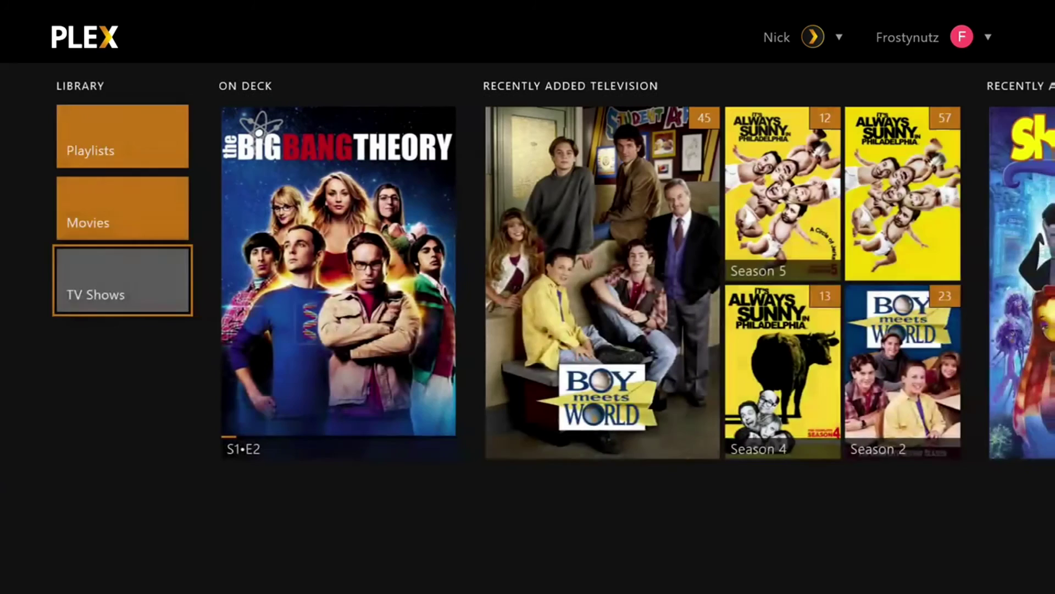
key(Up)
key(Up)
key(Down)
key(Up)
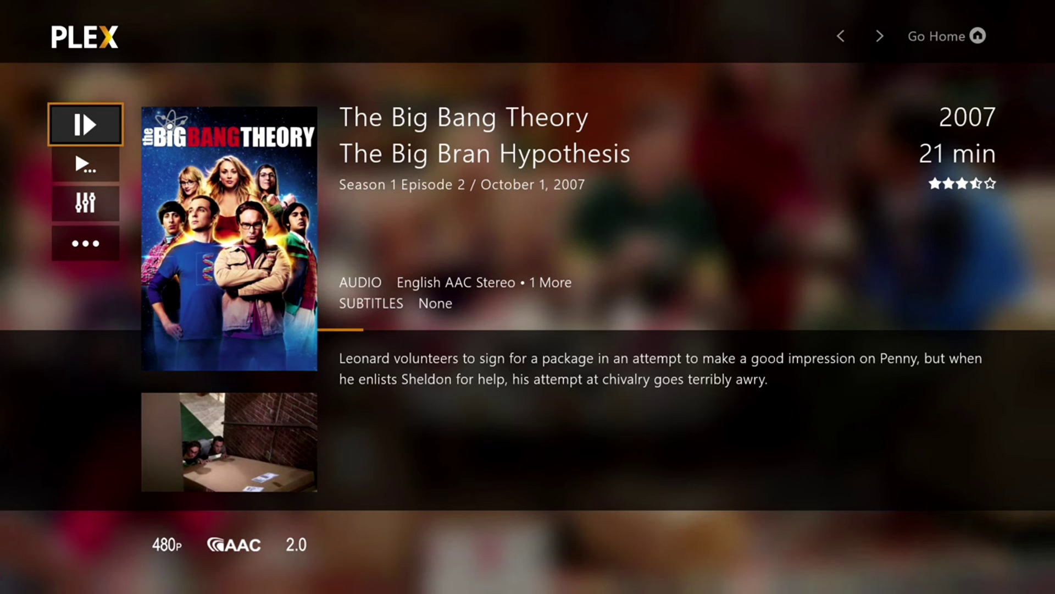
Play The Big Bran Hypothesis, compare its audio track and subtitle options, then stop at 0:21.
key(Down)
key(Return)
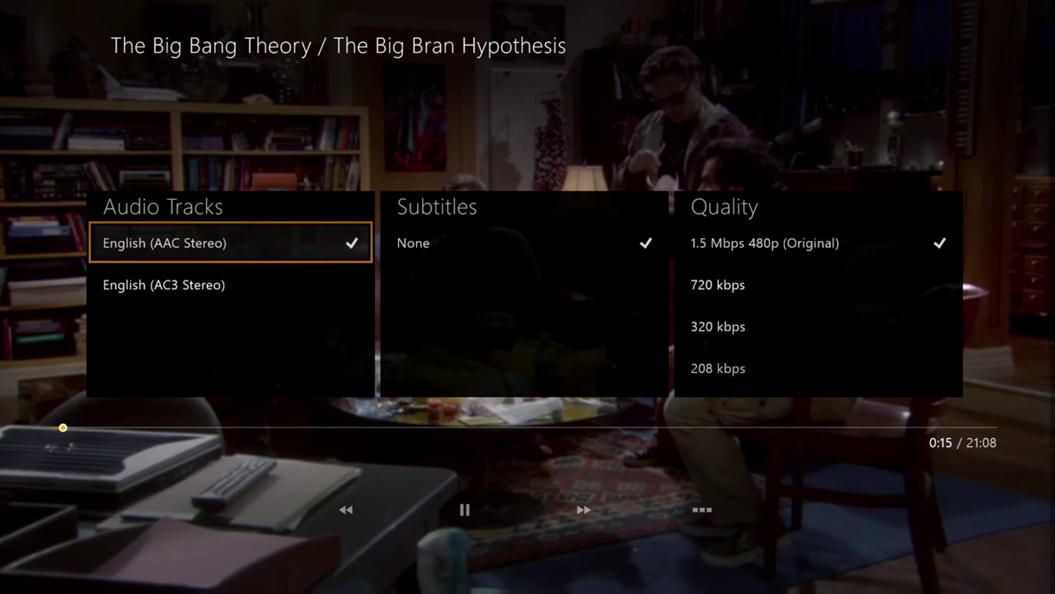
key(Right)
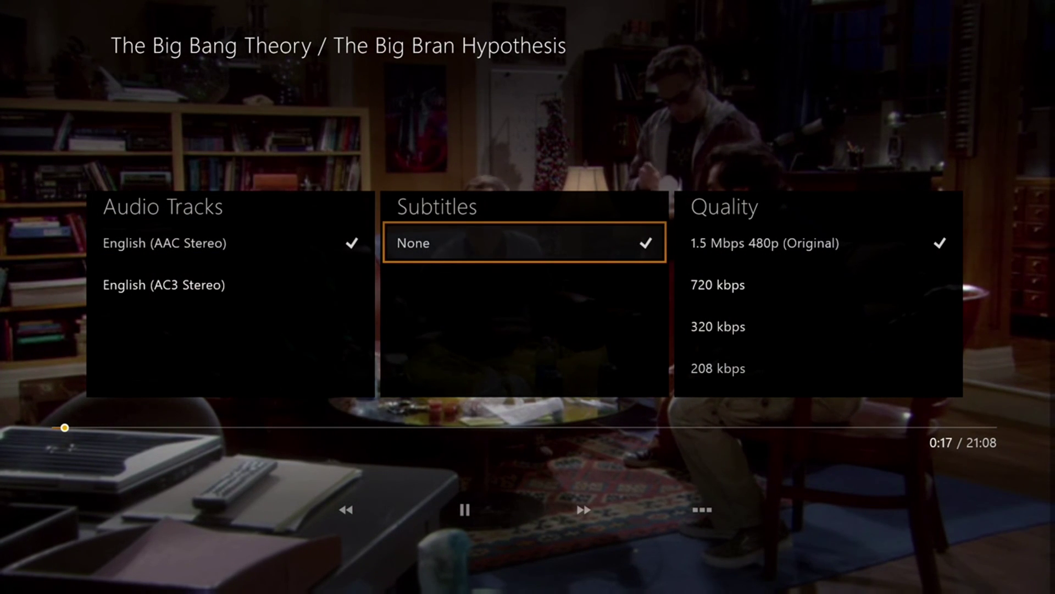
key(Left)
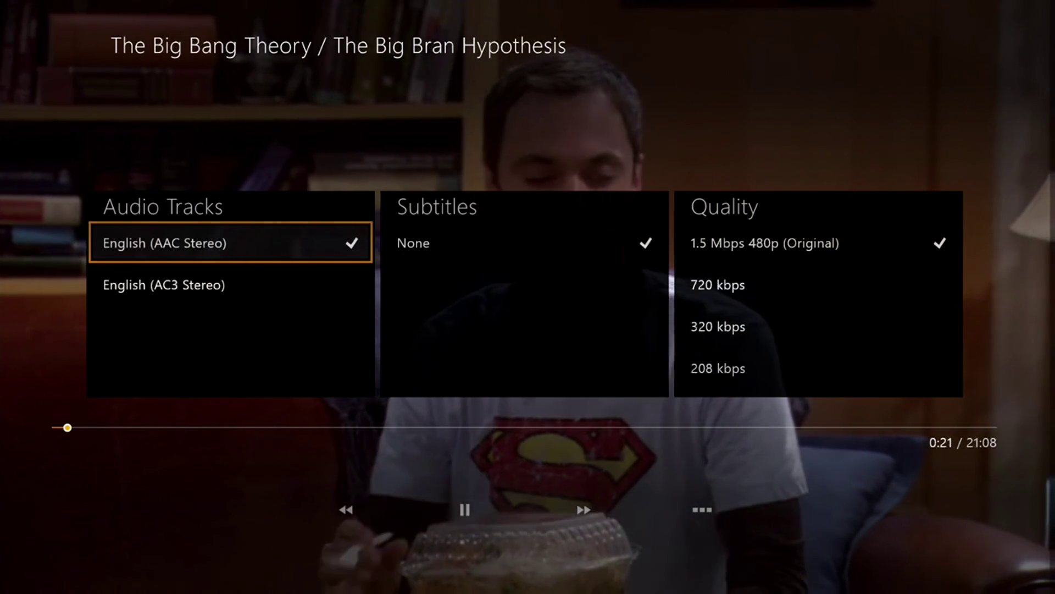
key(Escape)
key(Escape)
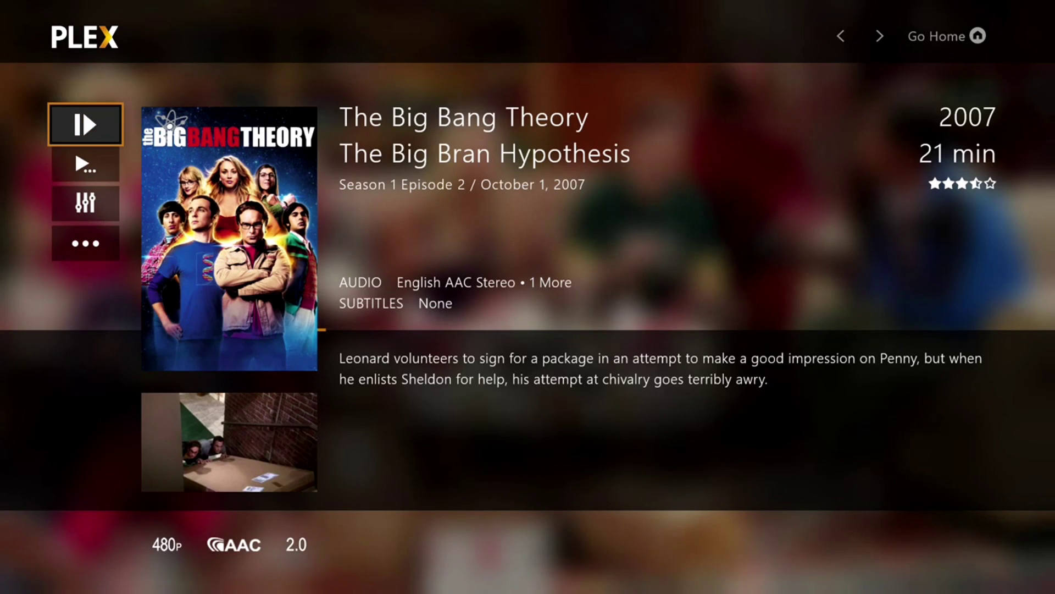
Leave The Big Bran Hypothesis details page for the Plex home screen.
key(Return)
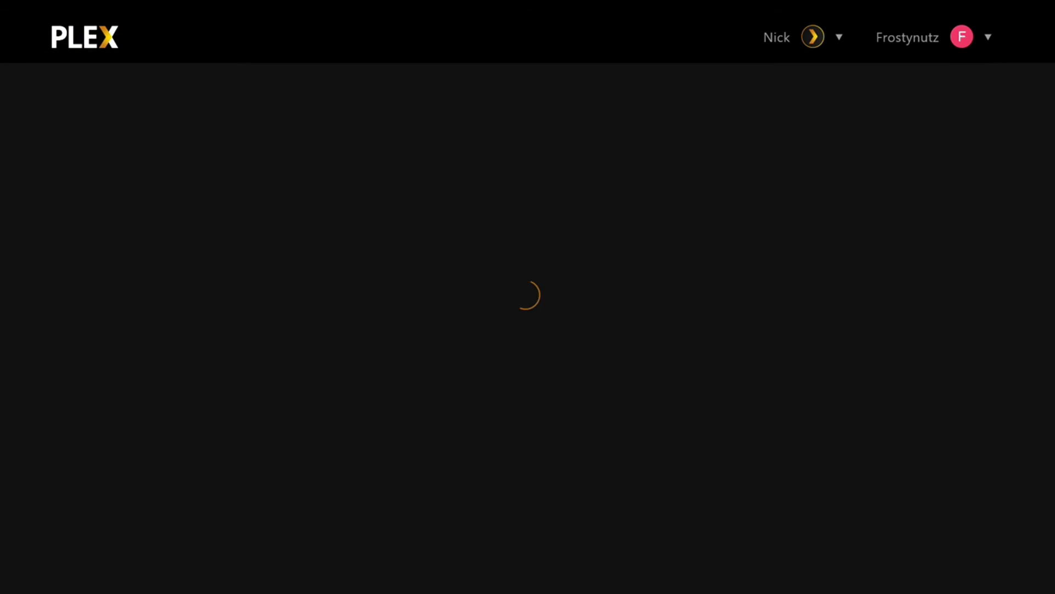